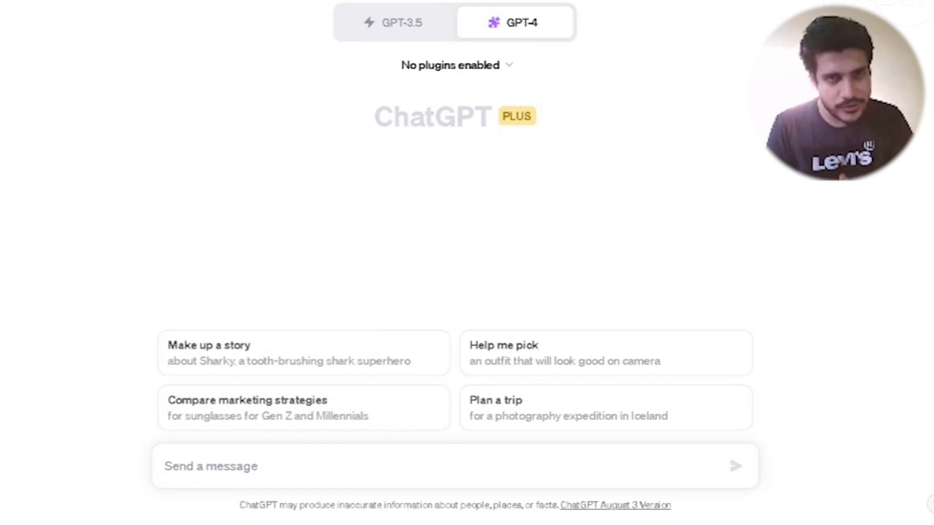
# - Enable the Wolfram plugin for the new GPT-4 chat and close the plugin list
pyautogui.click(460, 68)
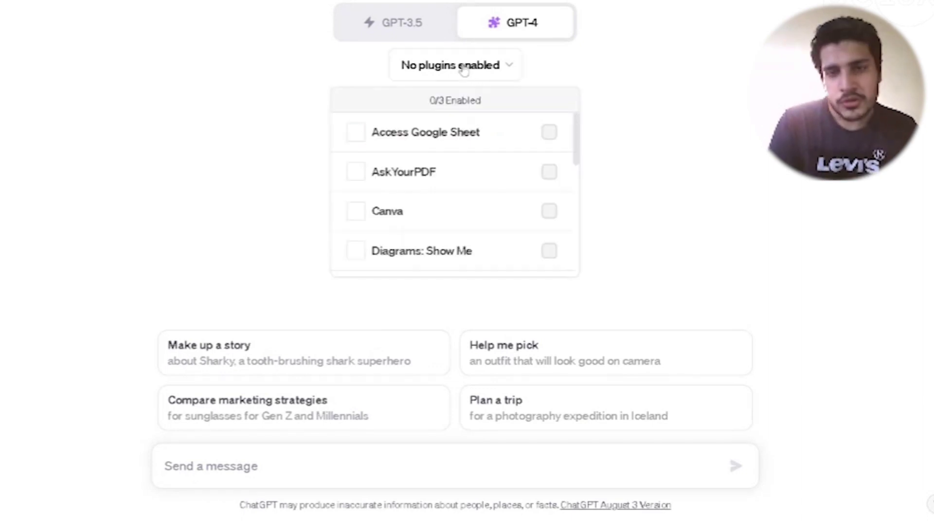
pyautogui.click(434, 187)
pyautogui.scroll(-5, 438, 238)
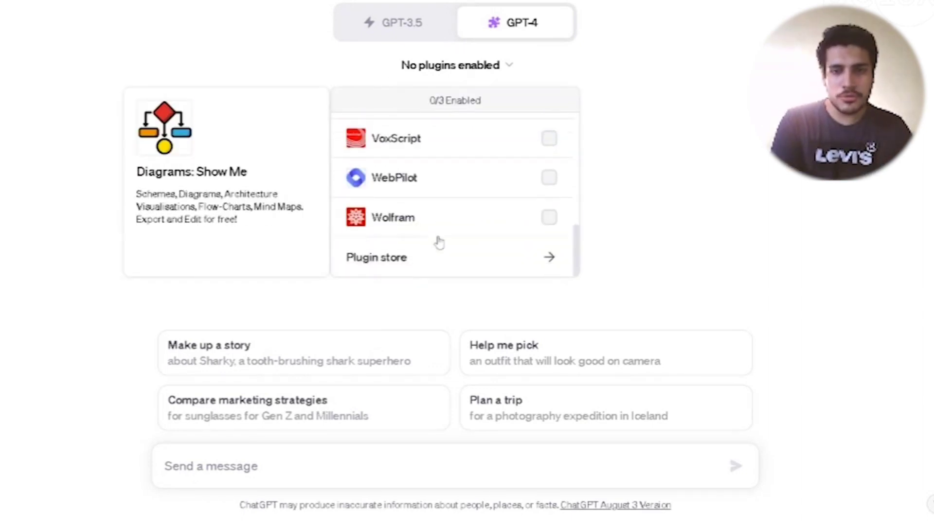
pyautogui.click(439, 242)
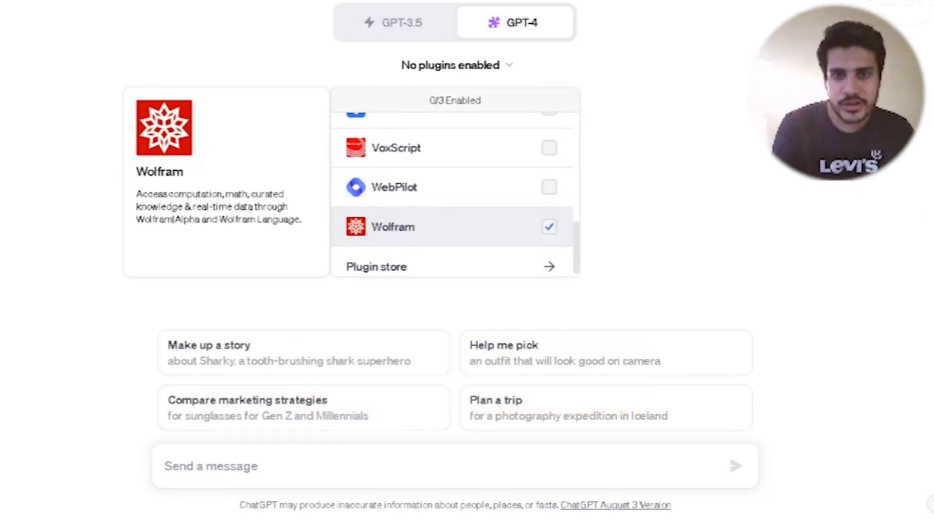
pyautogui.click(392, 236)
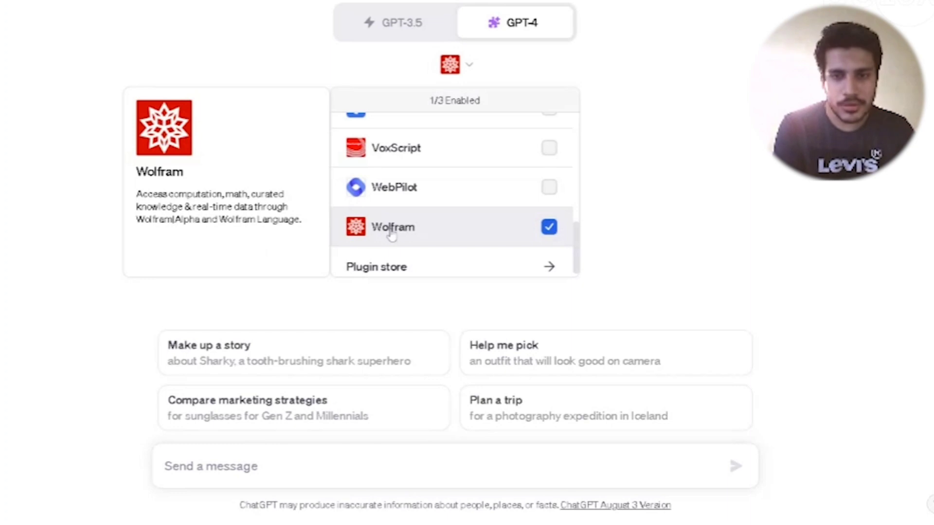
pyautogui.click(201, 268)
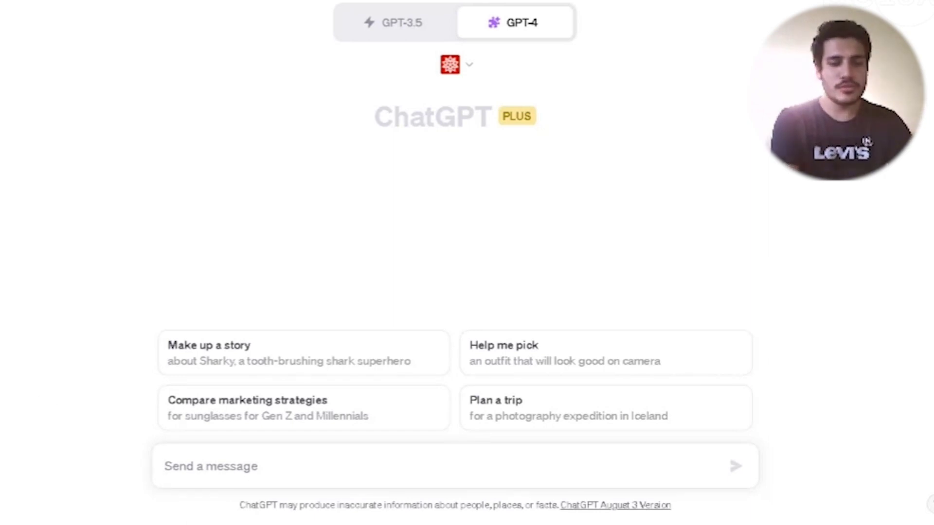
# - Send a prompt containing x² + 5x + 6 followed by the word Solve on a separate line
pyautogui.write('x² + 5x + 6')
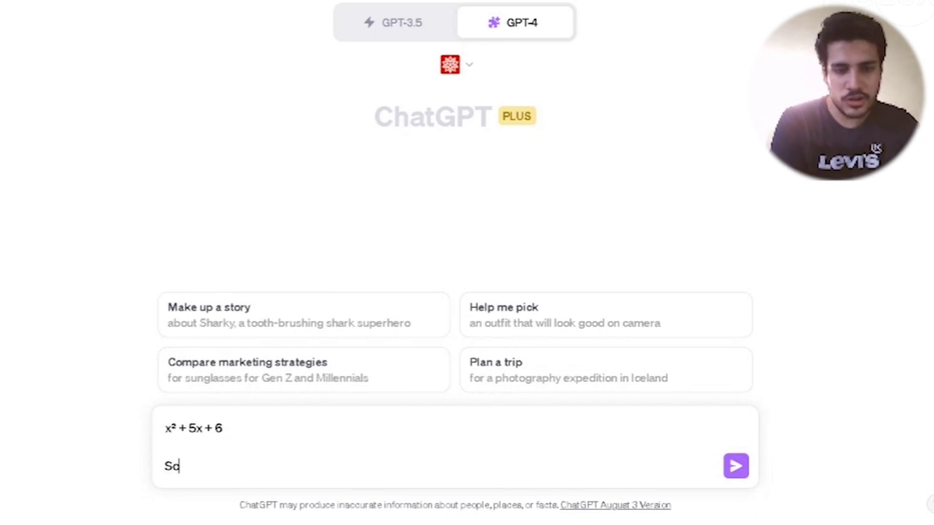
pyautogui.write('Solve')
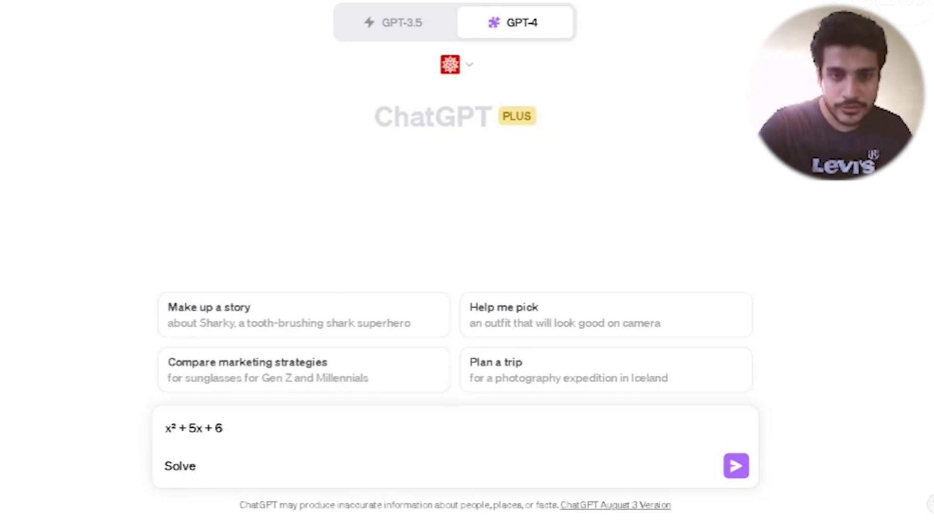
pyautogui.press('Return')
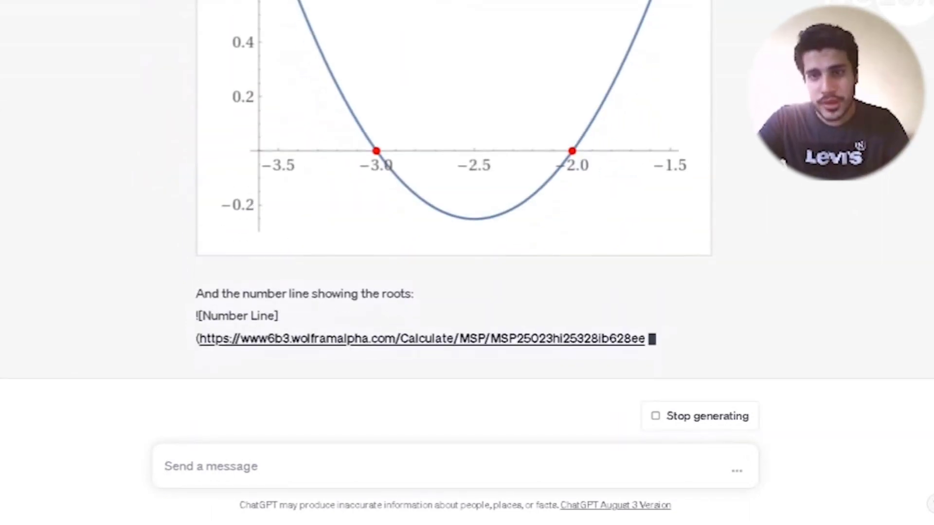
# - Examine the Wolfram answer to the quadratic equation, including its roots, root plot, number line and additional information
pyautogui.scroll(8, 501, 291)
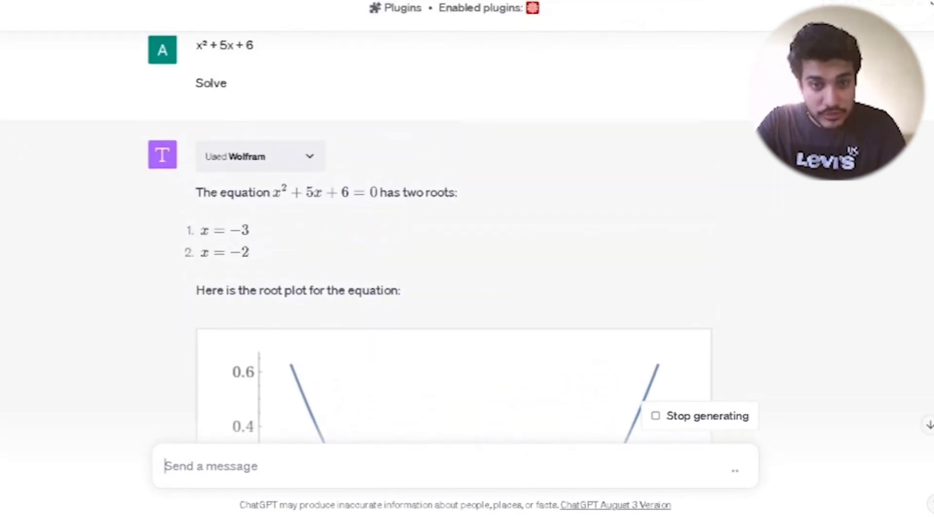
pyautogui.scroll(-2, 318, 238)
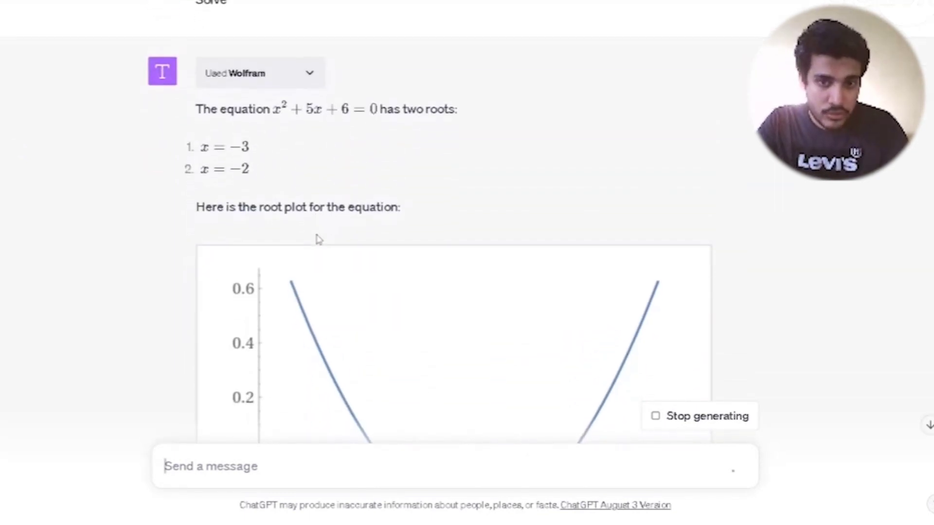
pyautogui.scroll(-2, 453, 234)
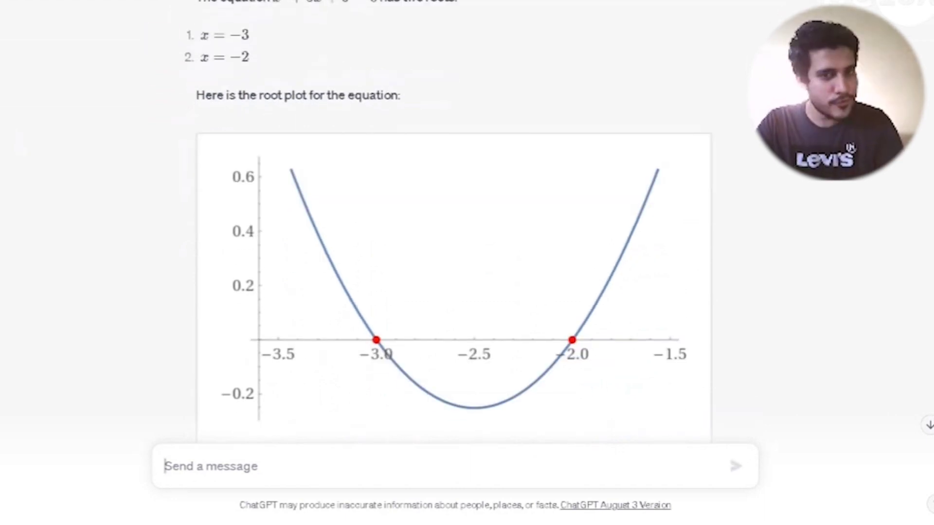
pyautogui.scroll(-2, 453, 234)
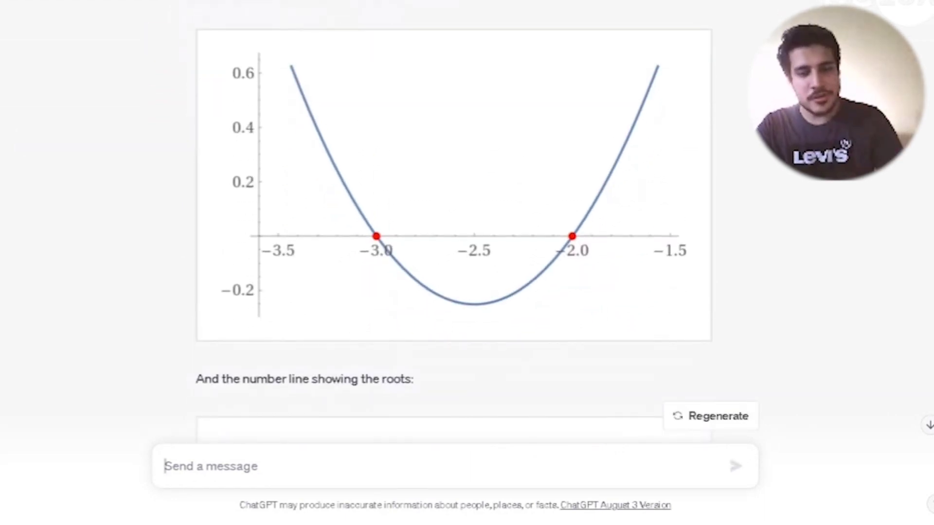
pyautogui.scroll(-2, 453, 194)
pyautogui.scroll(4, 331, 190)
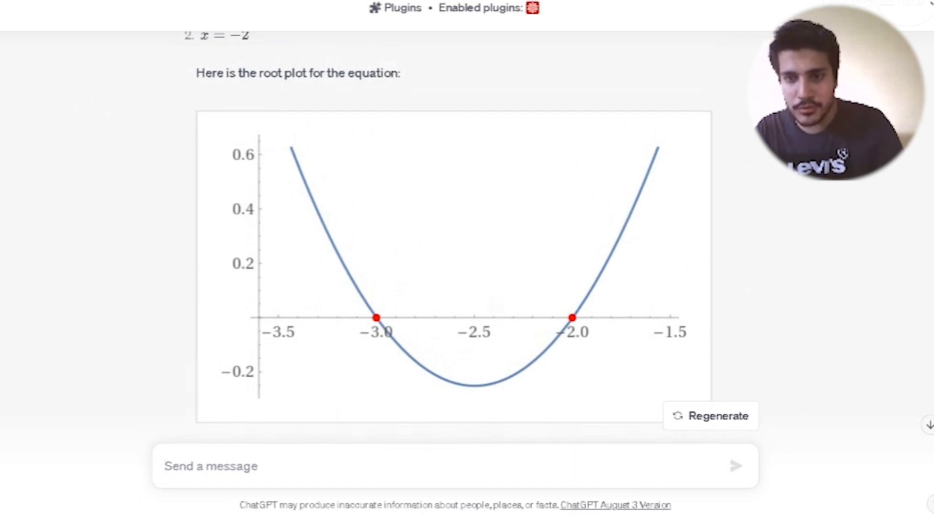
pyautogui.scroll(-10, 658, 213)
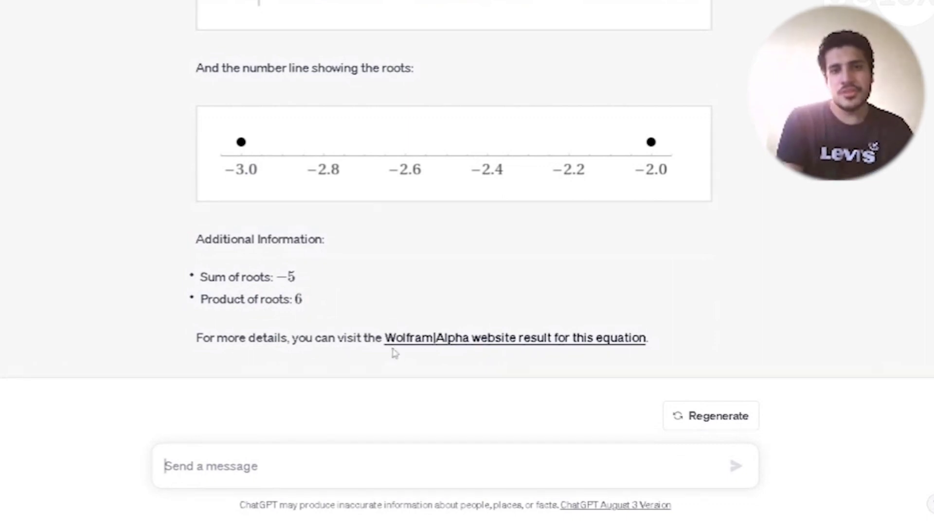
pyautogui.scroll(15, 399, 228)
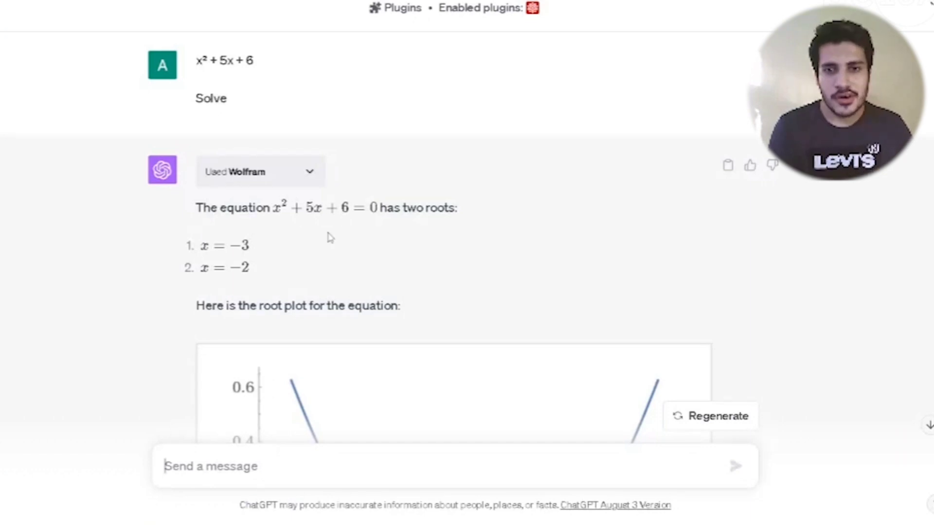
pyautogui.scroll(-10, 330, 237)
pyautogui.scroll(10, 325, 246)
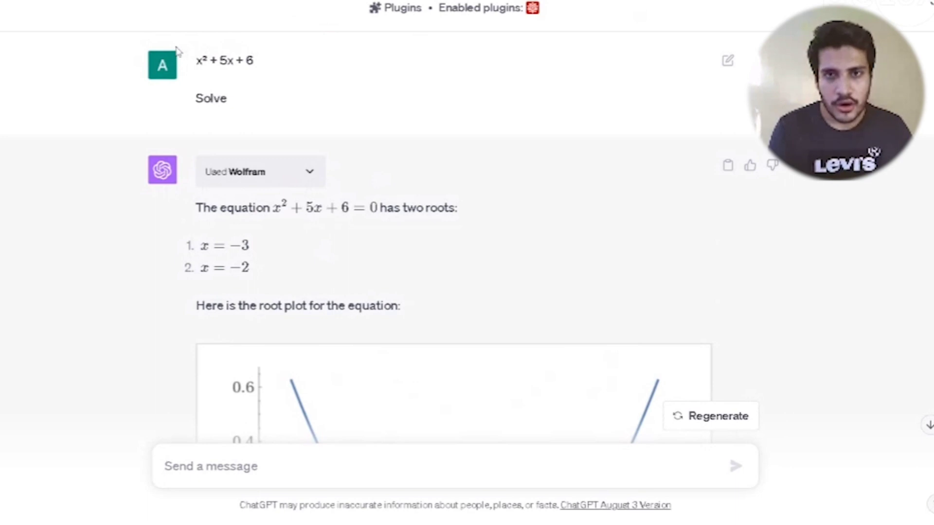
pyautogui.scroll(-10, 453, 243)
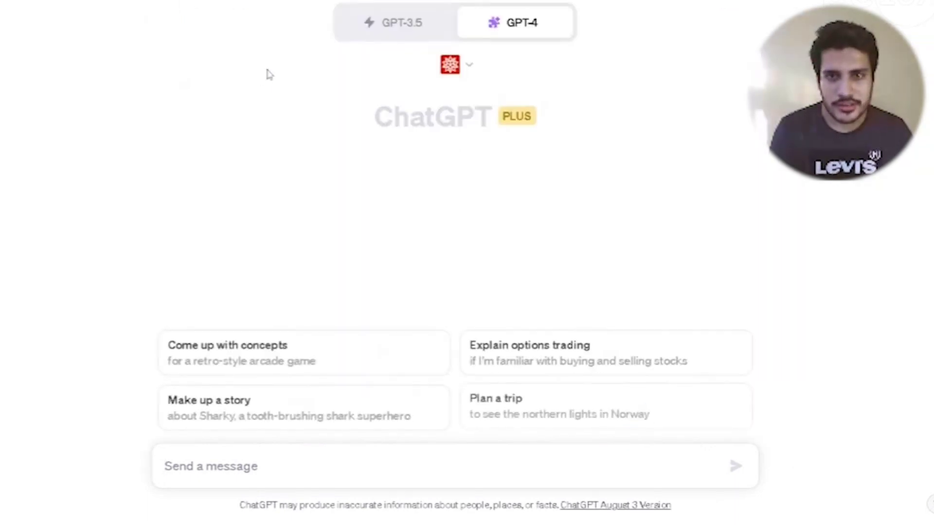
# - Enable the edX plugin alongside Wolfram for the new chat and close the plugin list
pyautogui.moveTo(480, 95)
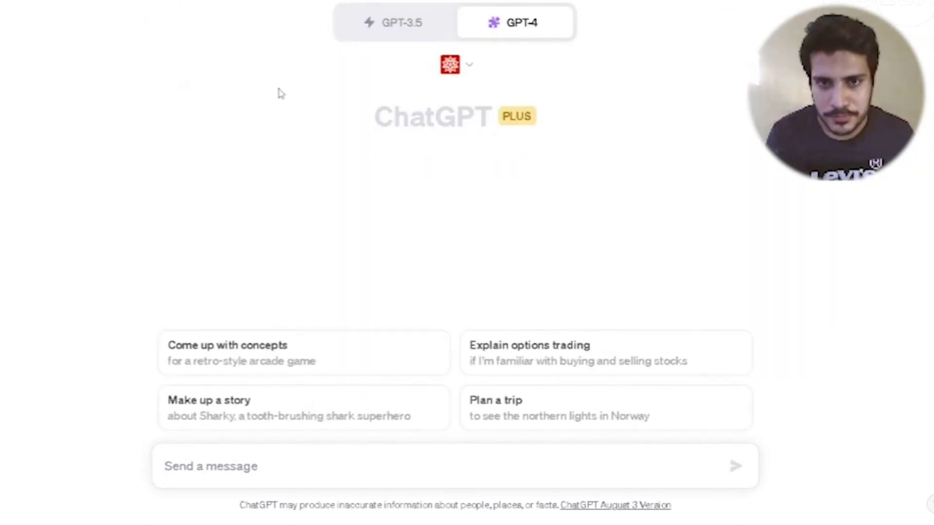
pyautogui.click(451, 73)
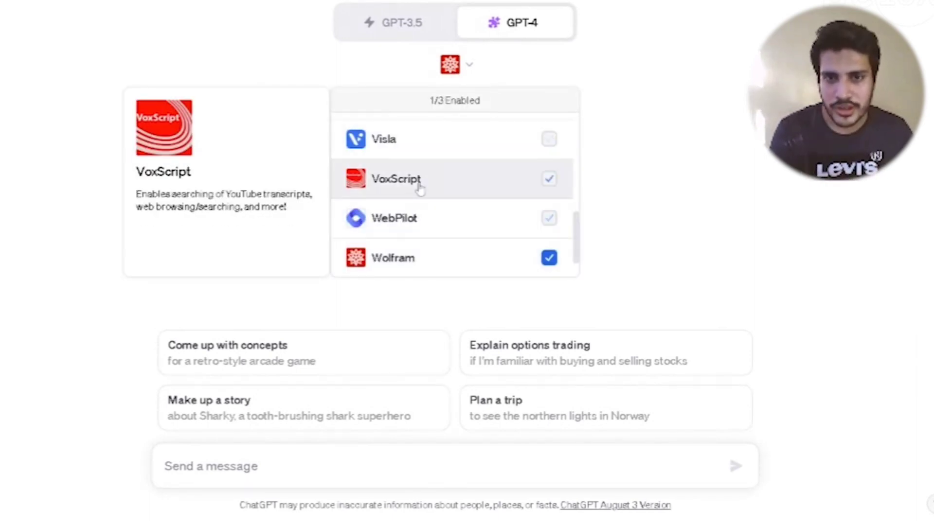
pyautogui.scroll(5, 418, 183)
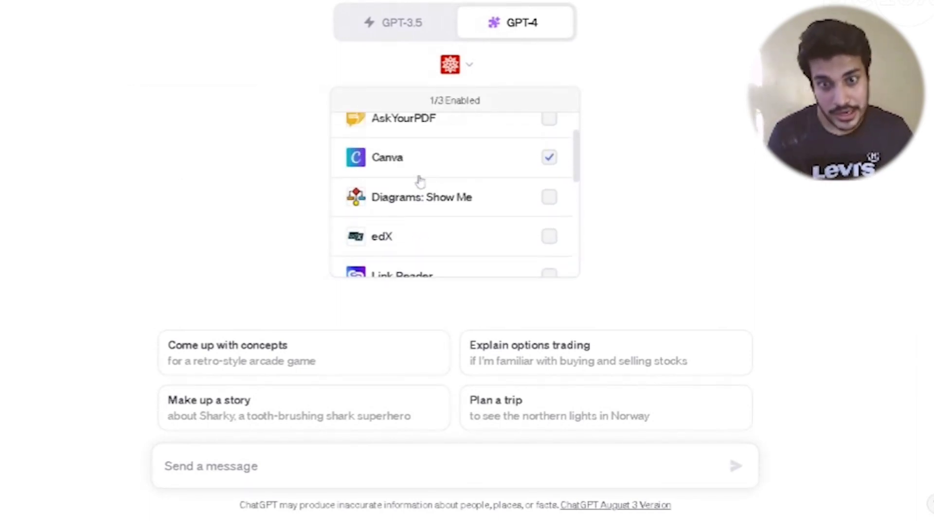
pyautogui.click(481, 238)
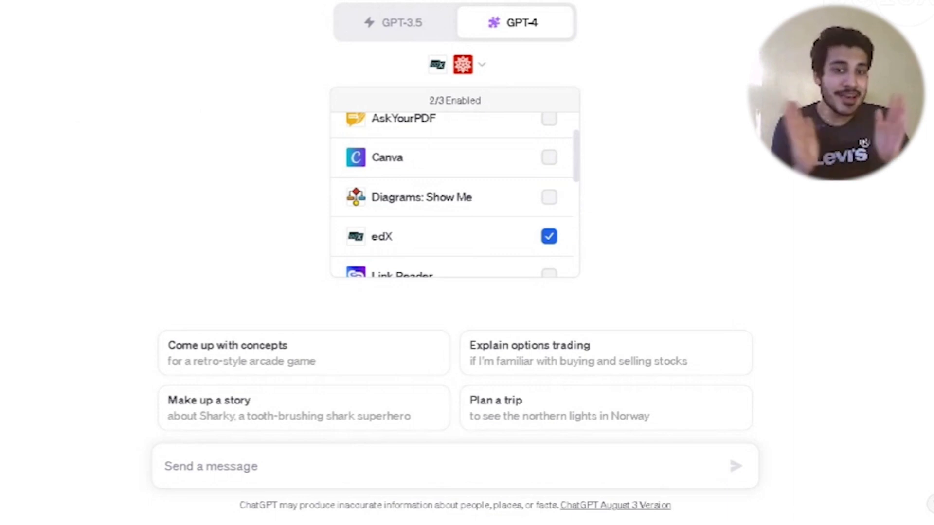
pyautogui.click(171, 249)
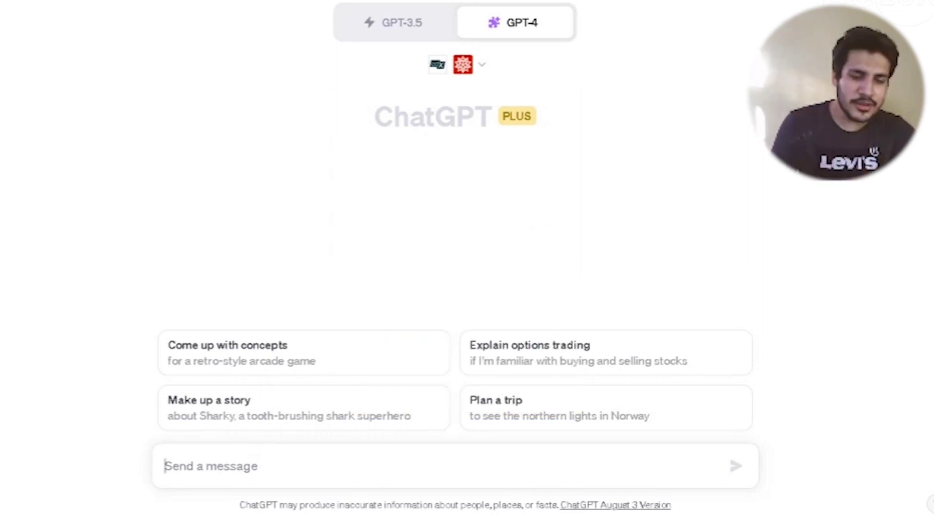
# - Send the prompt "Courses on prompt engg" in the new chat
pyautogui.write('C')
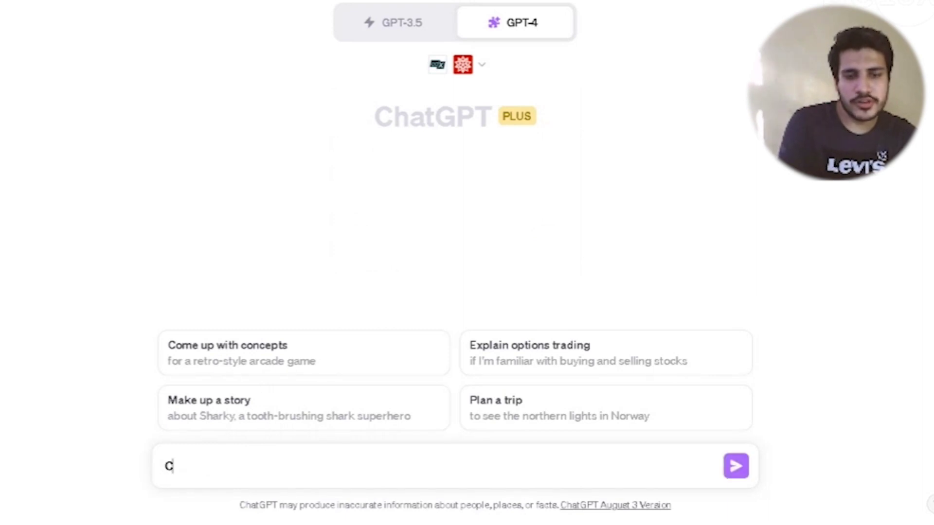
pyautogui.write('ourses')
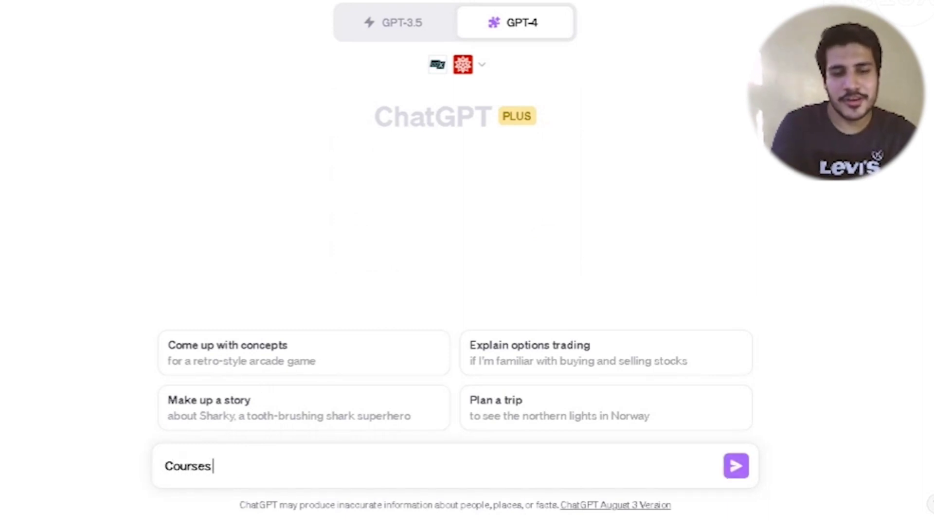
pyautogui.write(' on')
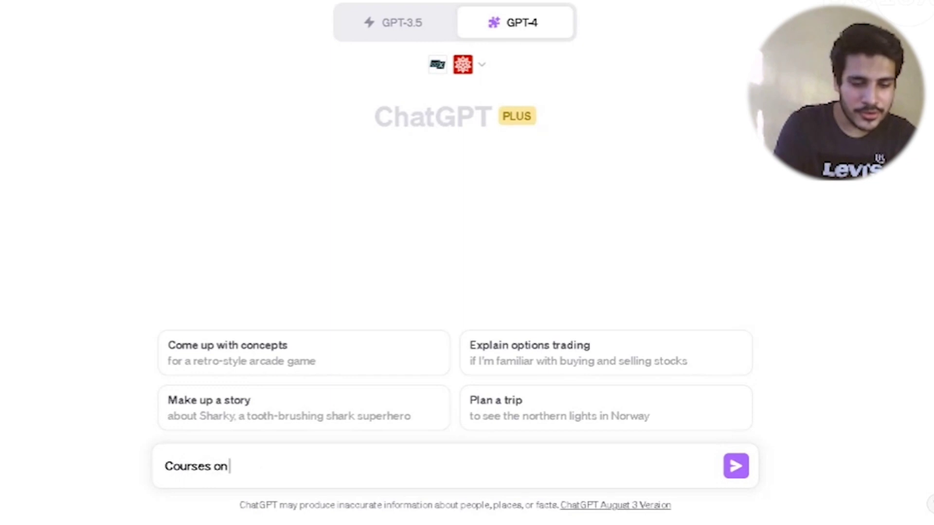
pyautogui.write(' prompt eengg')
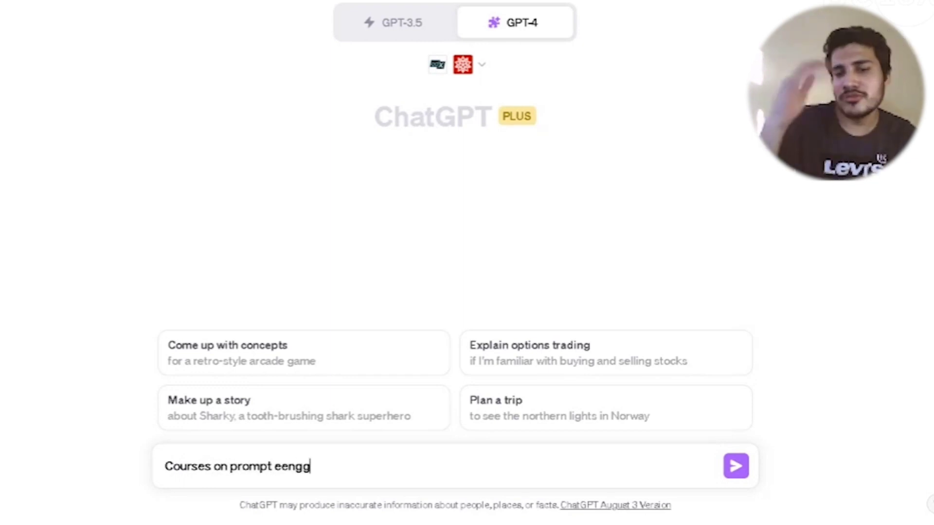
pyautogui.press('BackSpace')
pyautogui.press('BackSpace')
pyautogui.press('BackSpace')
pyautogui.press('BackSpace')
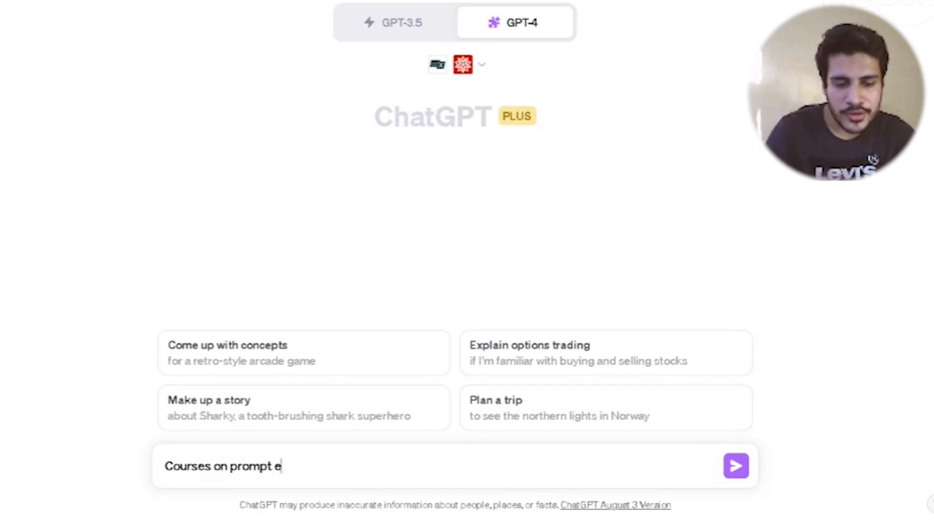
pyautogui.write('ngg')
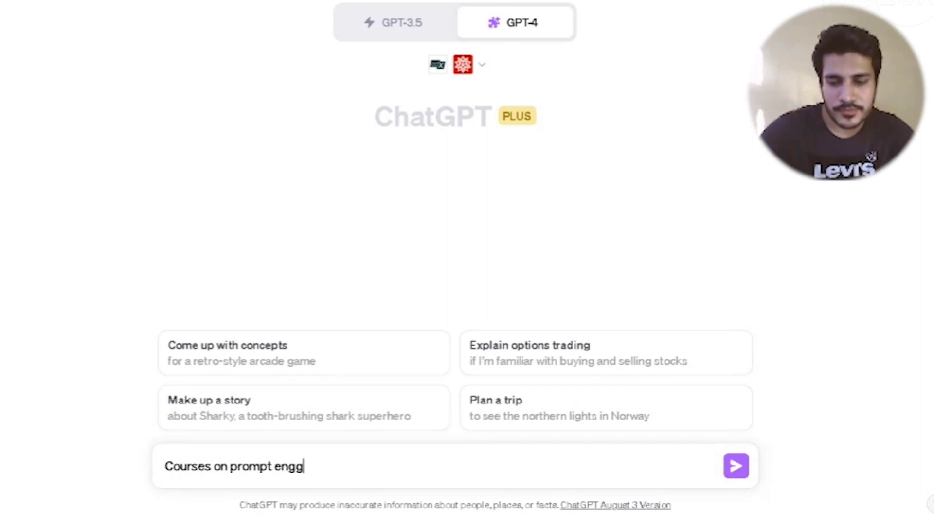
pyautogui.press('Return')
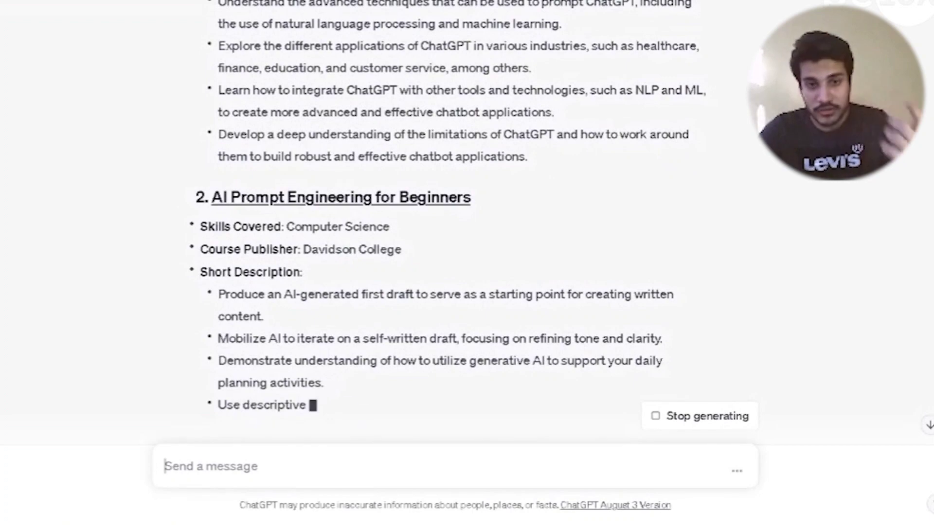
# - Reuse the prompt engineering course prompt with "Free" added in front and send "Free Courses on prompt engg"
pyautogui.scroll(6, 452, 219)
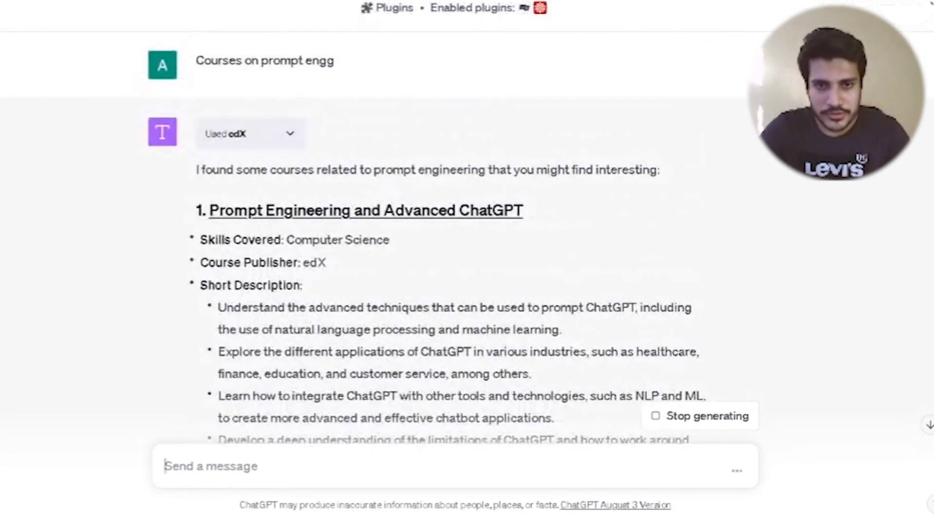
pyautogui.scroll(-10, 452, 219)
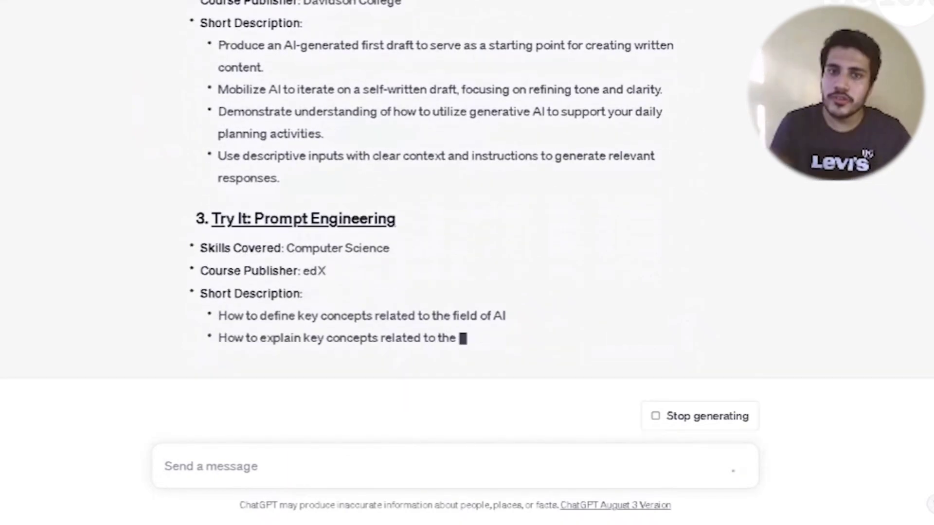
pyautogui.scroll(10, 302, 79)
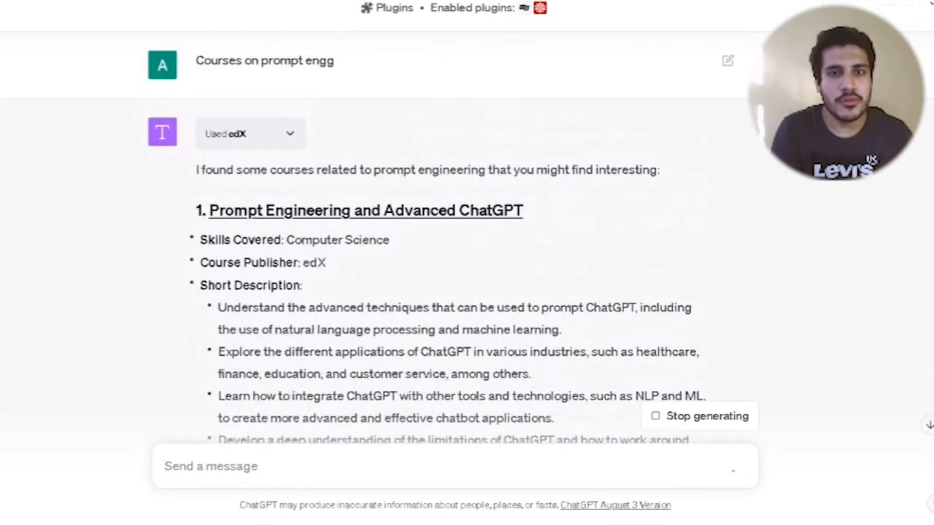
pyautogui.tripleClick(251, 60)
pyautogui.hotkey('ctrl', 'c')
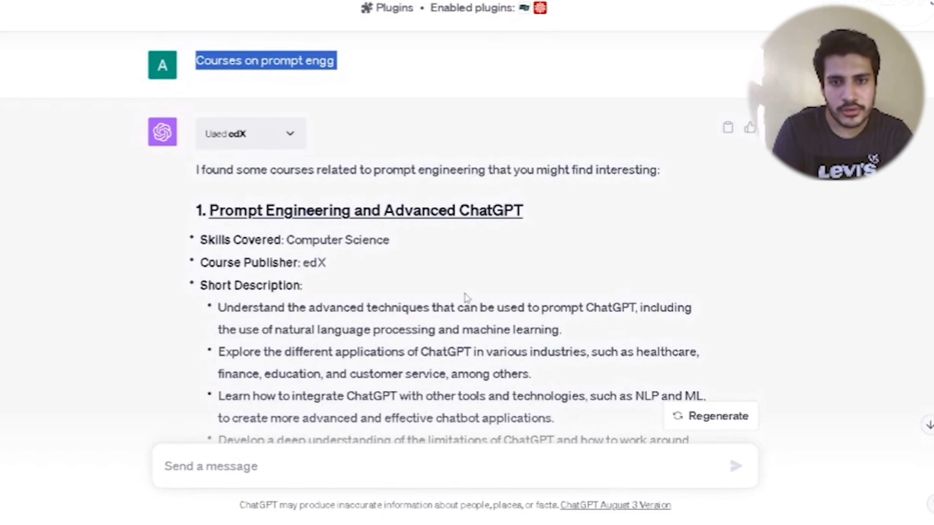
pyautogui.scroll(-15, 465, 297)
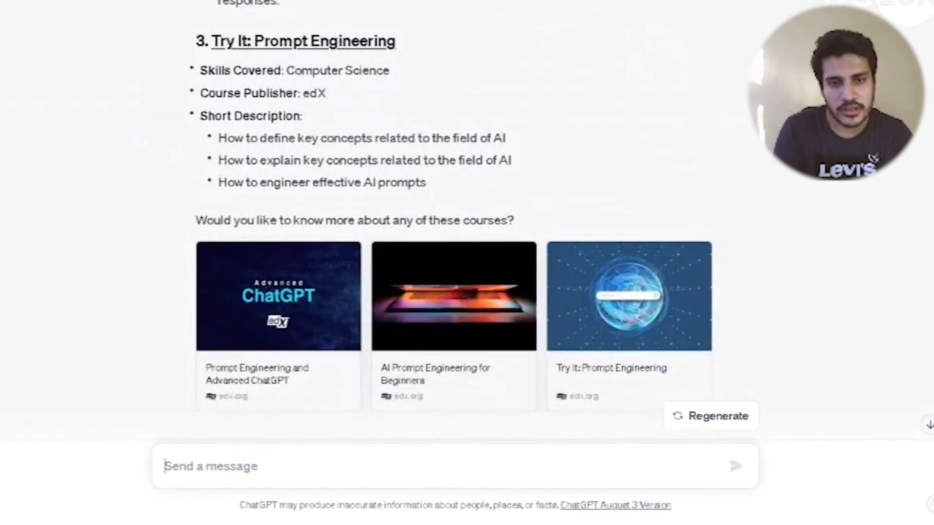
pyautogui.hotkey('ctrl', 'v')
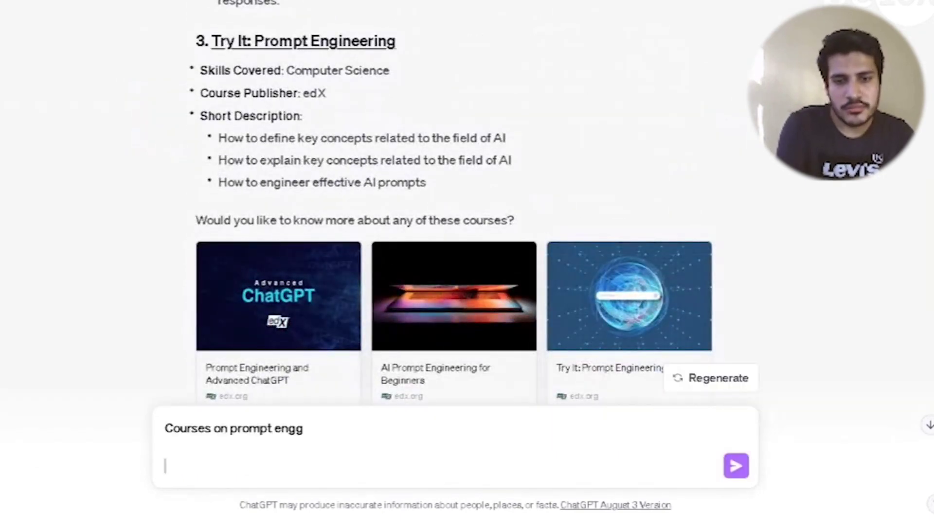
pyautogui.press('BackSpace')
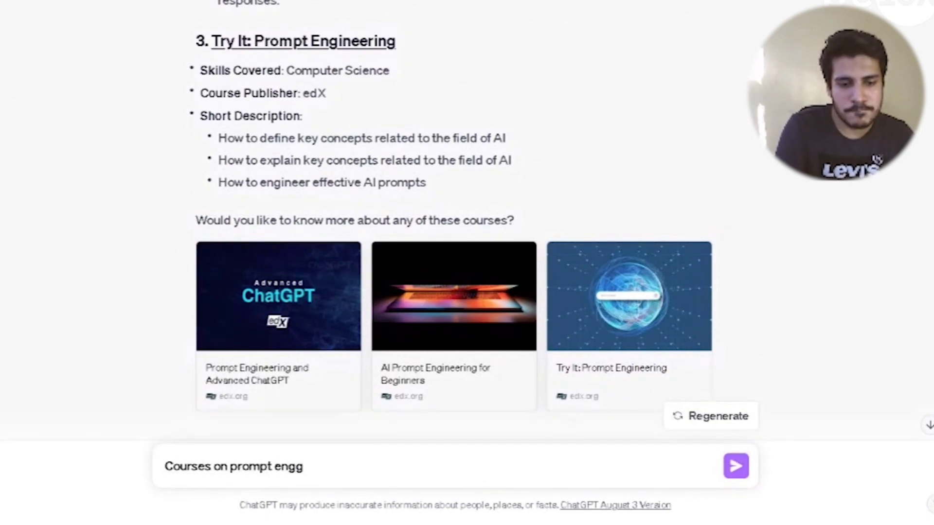
pyautogui.click(165, 466)
pyautogui.write('Free')
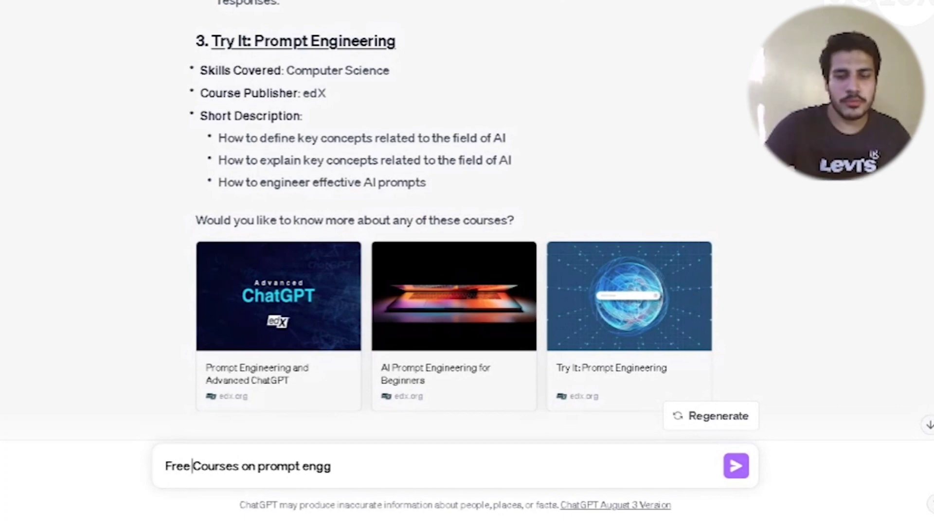
pyautogui.press('Return')
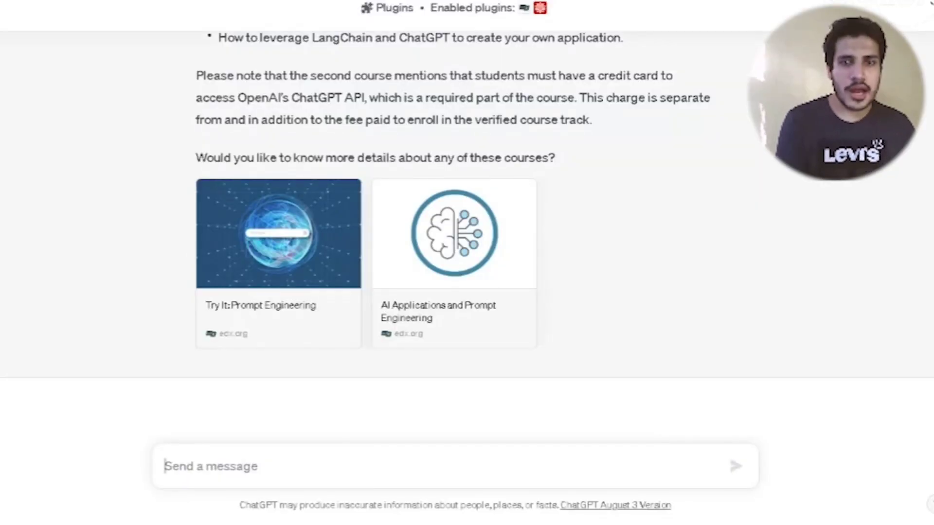
# - Start a new chat and enter "welcome to be 10x, lets learn about AI together and becoome 10x versions of ourself! convert to audio'"
pyautogui.hotkey('ctrl', 'shift', 'o')
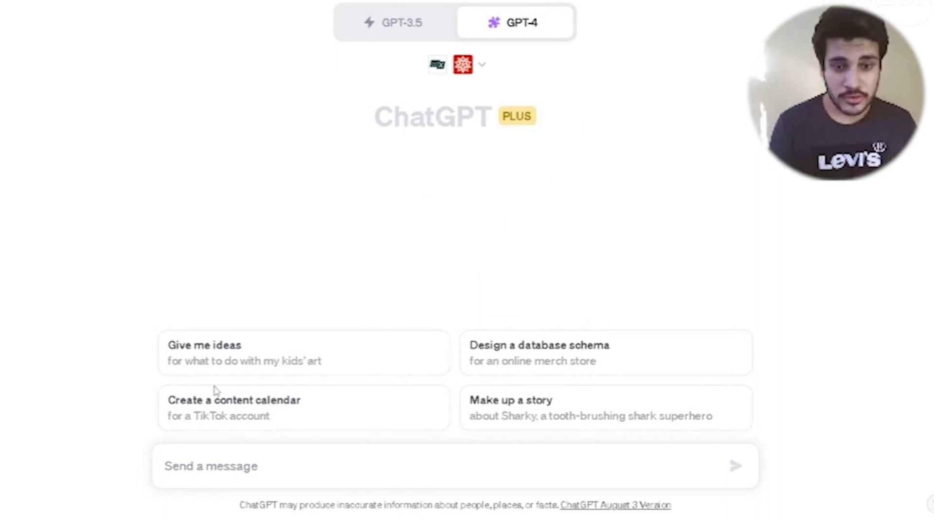
pyautogui.write("welcome to be 10x, lets learn about AI together and becoome 10x versions of ourself! convert to audio'")
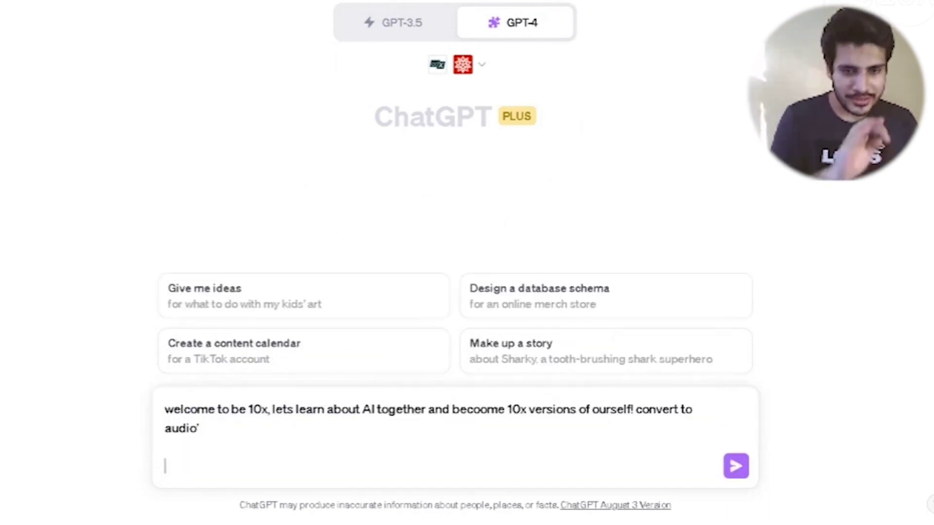
pyautogui.press('BackSpace')
pyautogui.press('BackSpace')
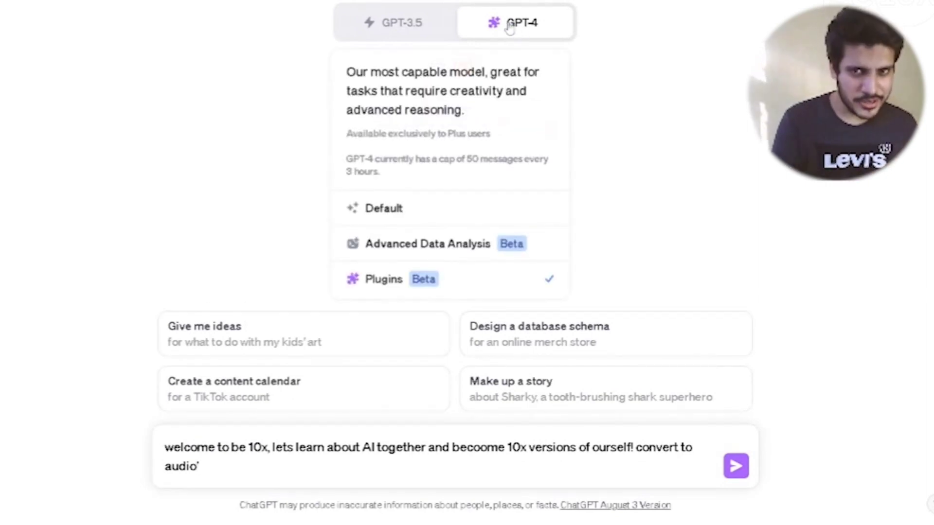
# - Enable the Speechki plugin alongside edX and Wolfram, close the plugin list, and send the text-to-audio prompt
pyautogui.click(396, 23)
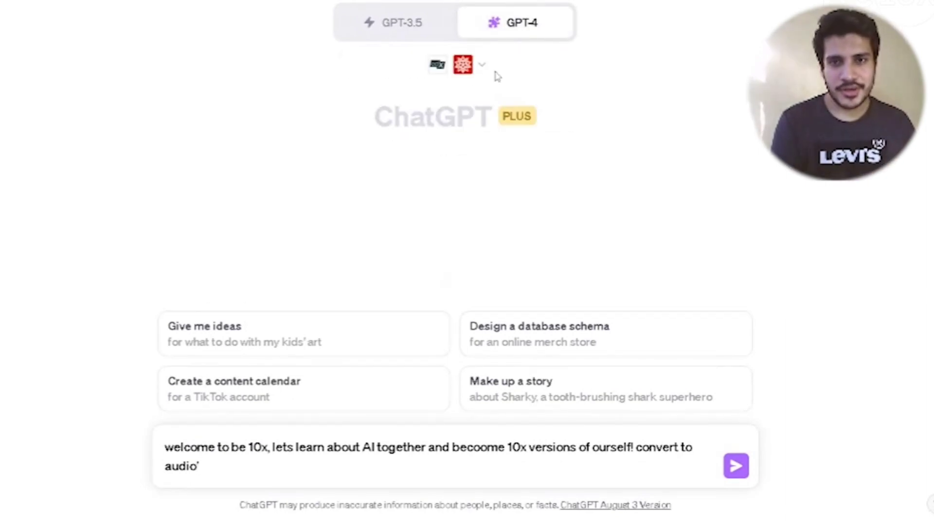
pyautogui.click(466, 78)
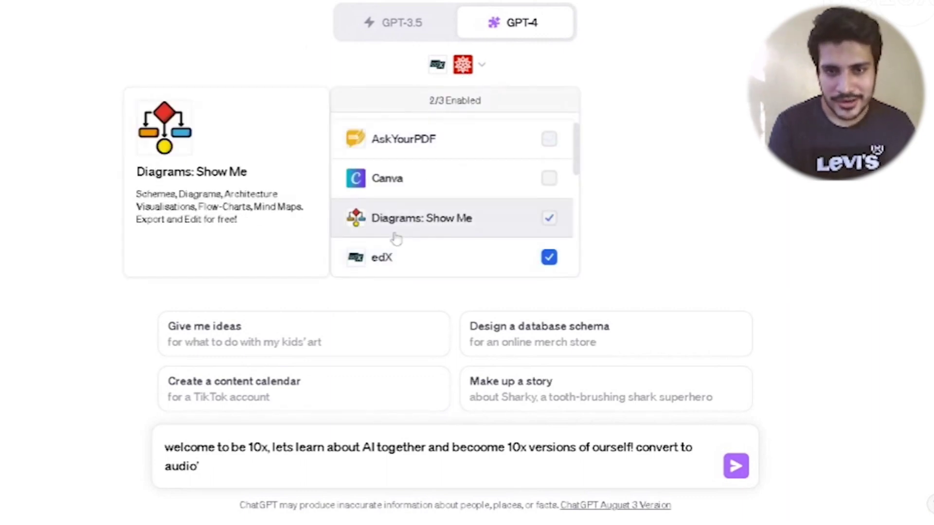
pyautogui.scroll(-2, 393, 236)
pyautogui.scroll(-2, 396, 238)
pyautogui.moveTo(394, 209)
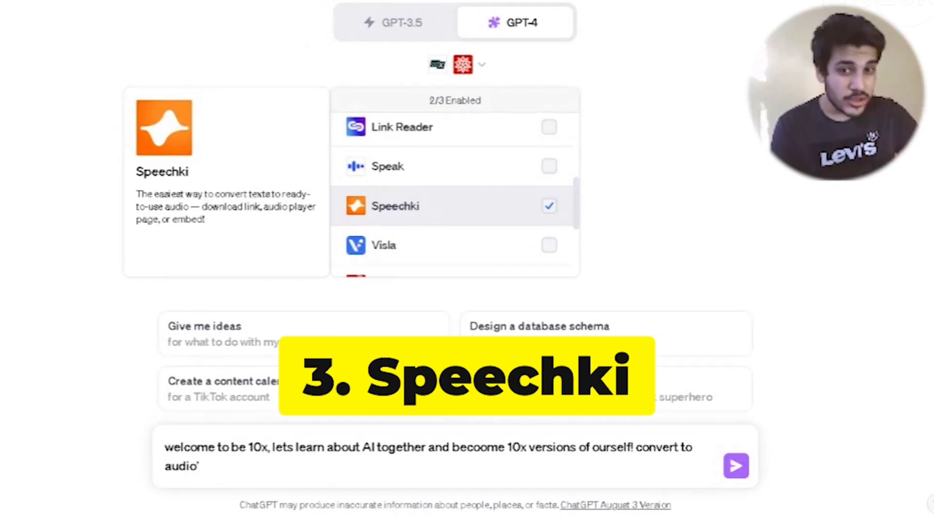
pyautogui.click(394, 208)
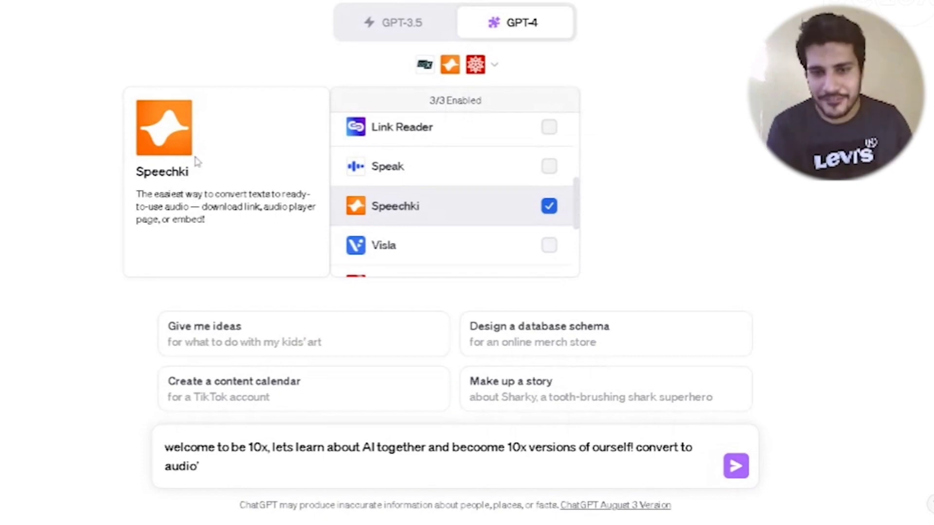
pyautogui.click(214, 246)
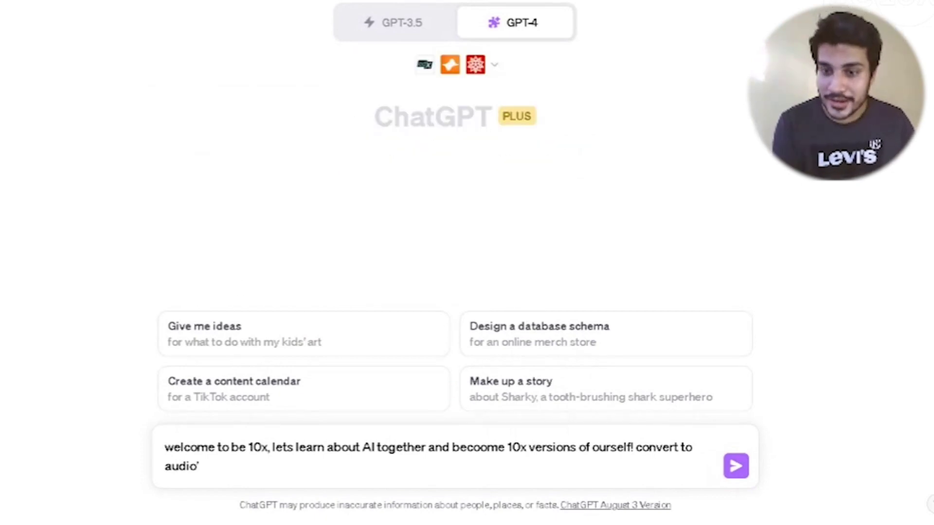
pyautogui.click(738, 466)
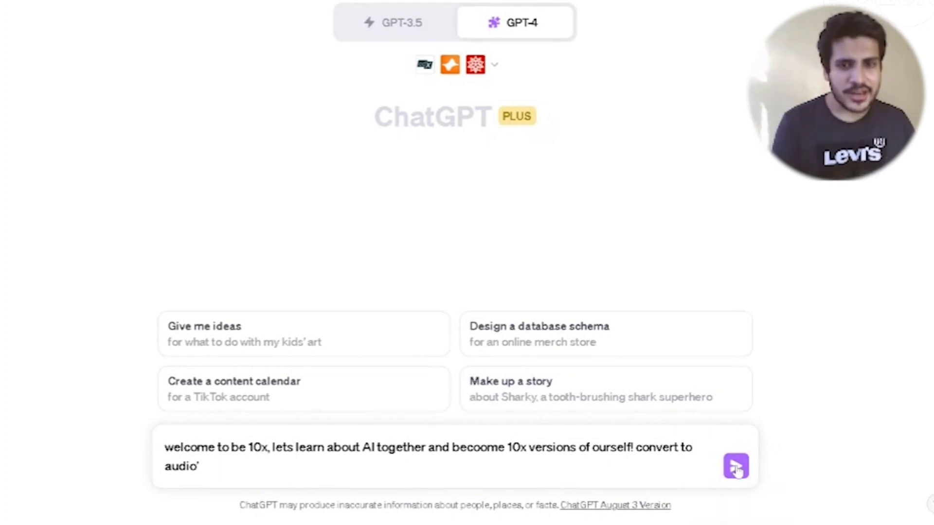
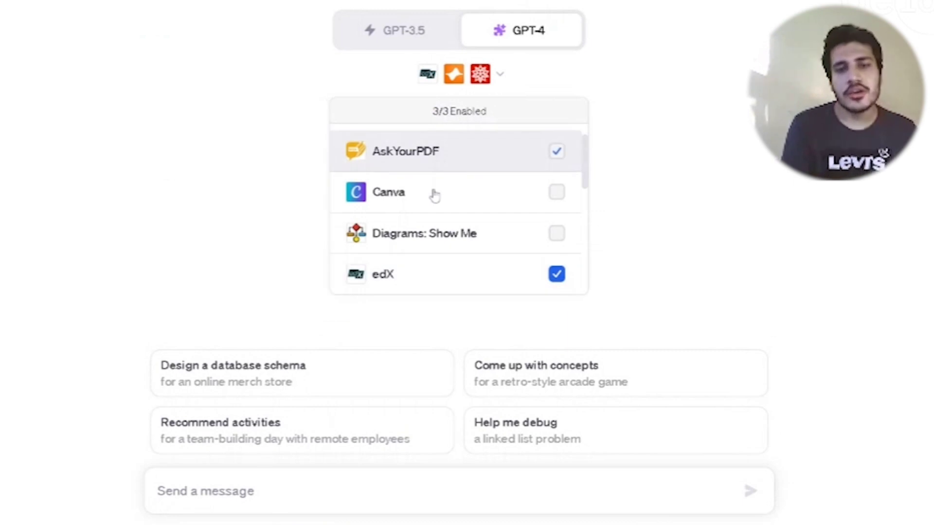
# - Disable the Speechki plugin, enable VoxScript in its place, and close the plugin list
pyautogui.scroll(-3, 431, 223)
pyautogui.scroll(-3, 435, 224)
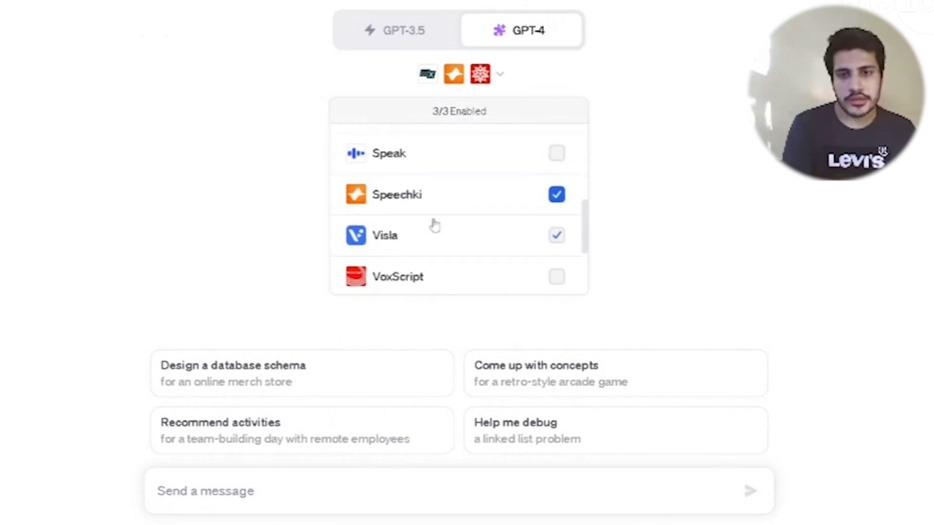
pyautogui.moveTo(494, 219)
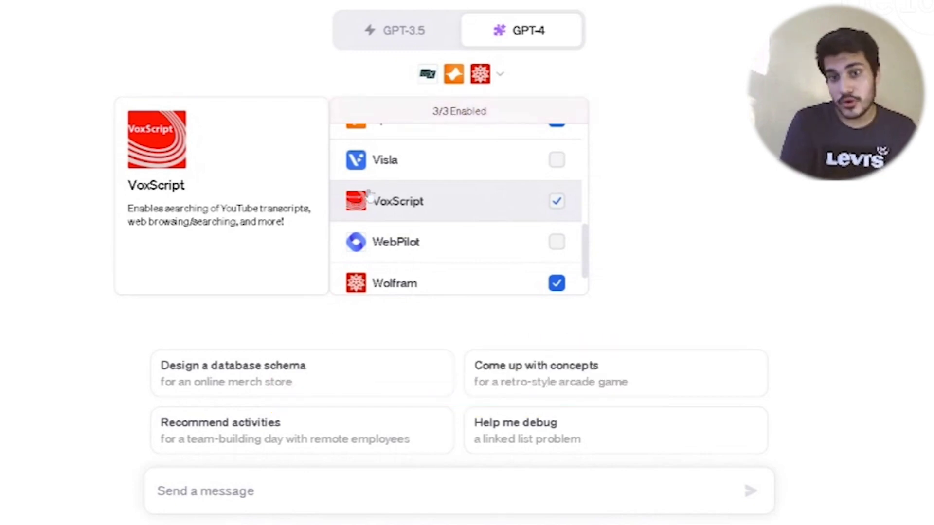
pyautogui.scroll(1, 515, 199)
pyautogui.click(553, 169)
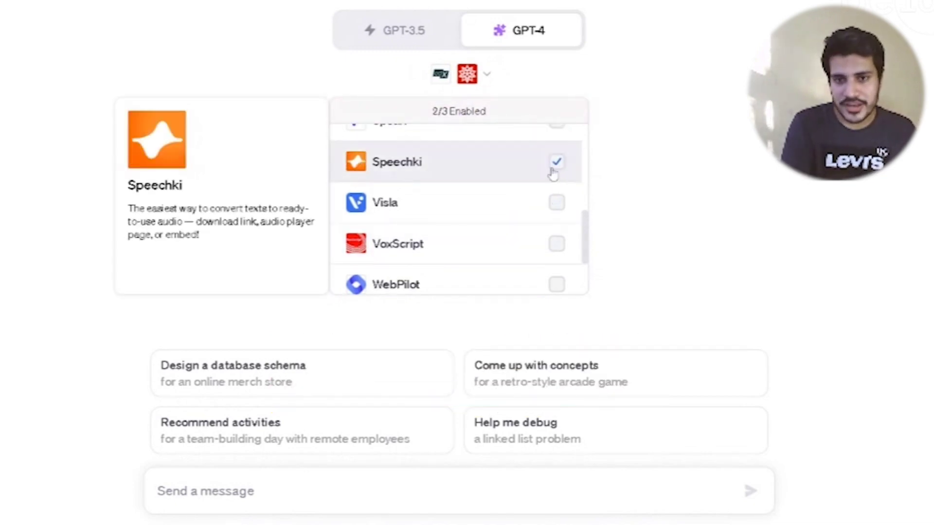
pyautogui.click(423, 246)
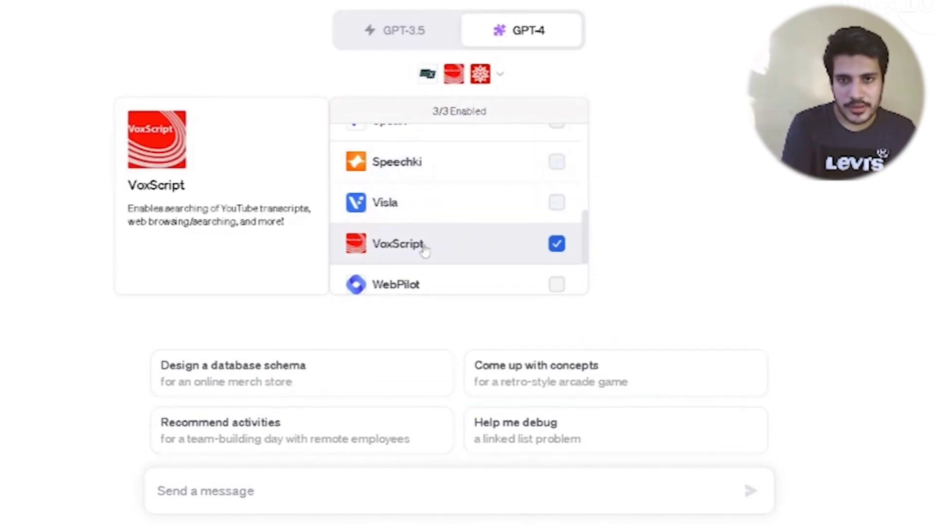
pyautogui.click(208, 326)
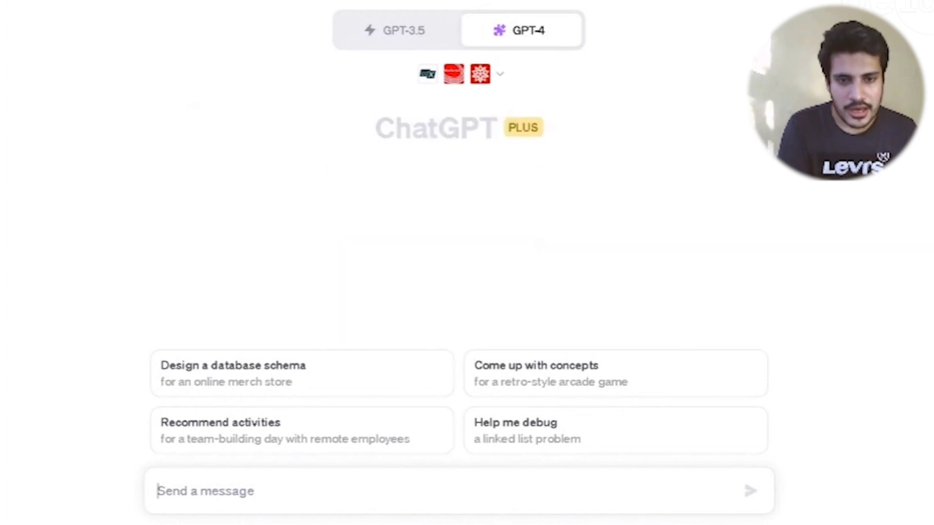
pyautogui.write('https://youtu.be/5p248yoa3oE?si=7I6C-_3EKe_GF6PH')
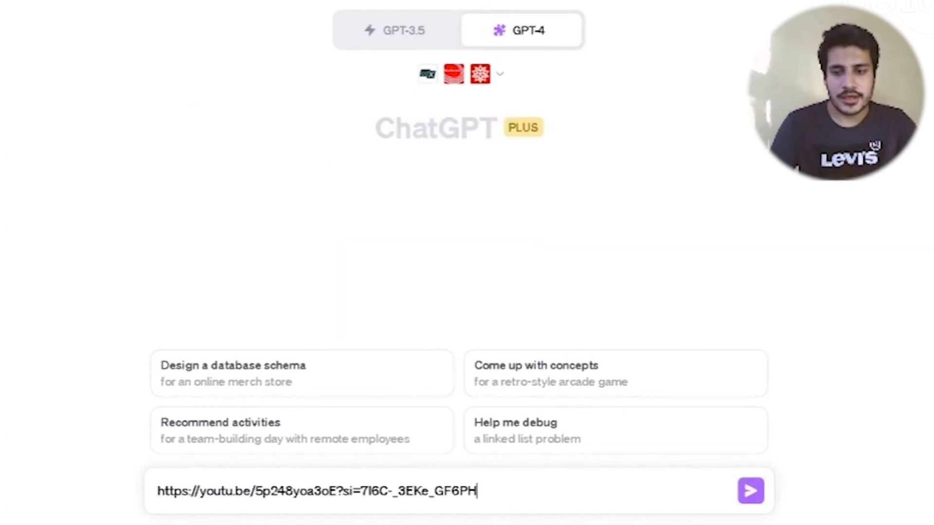
pyautogui.hotkey('shift', 'Return')
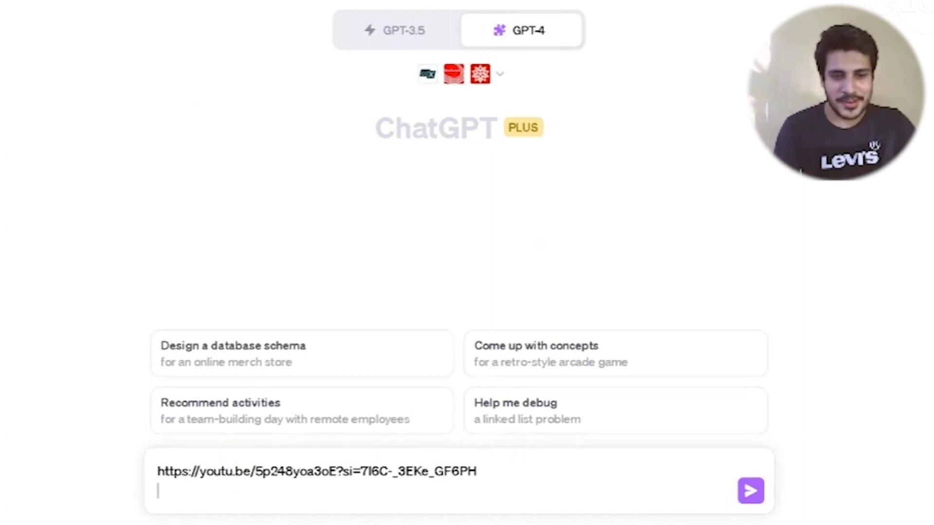
pyautogui.write('Trrr')
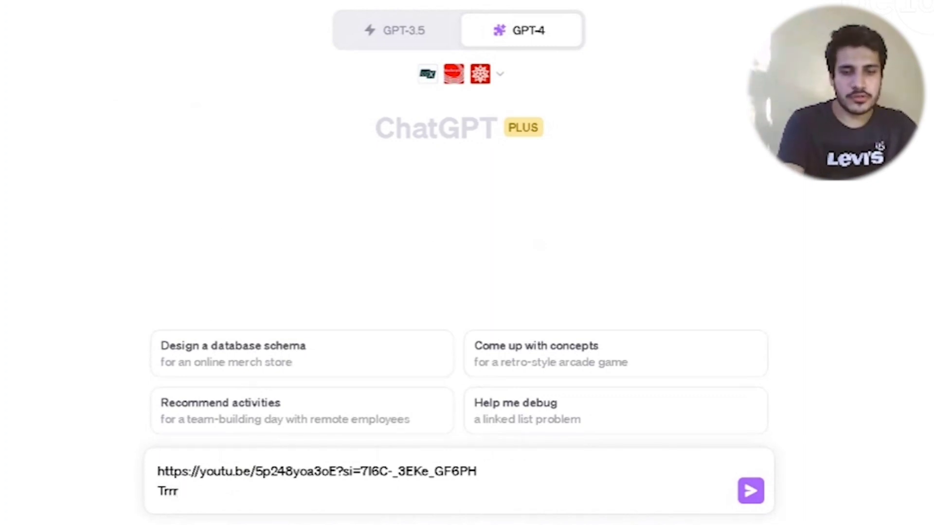
pyautogui.press('BackSpace')
pyautogui.press('BackSpace')
pyautogui.press('BackSpace')
pyautogui.write('ranscribe')
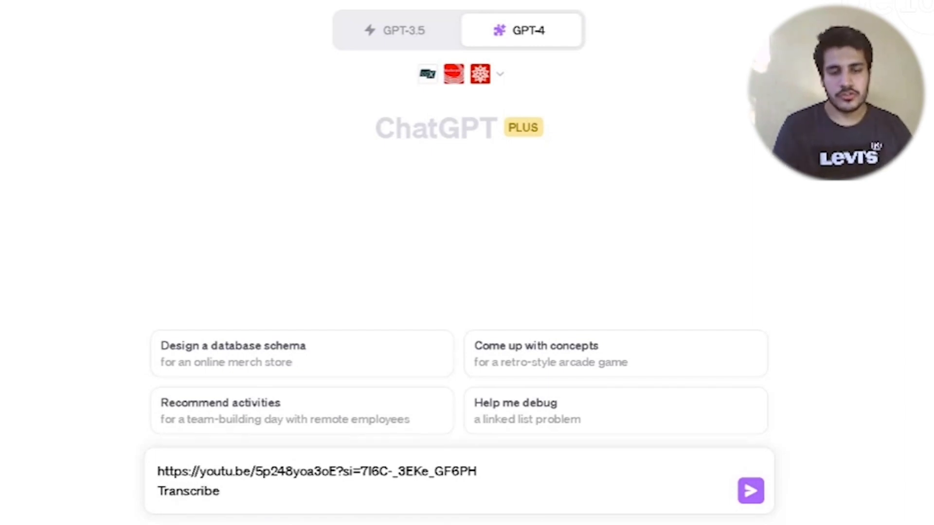
pyautogui.press('Return')
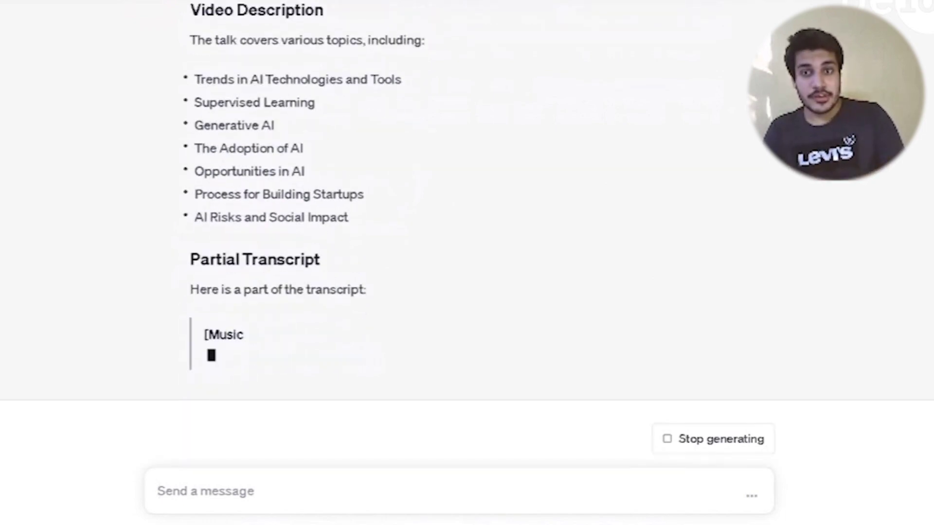
# - Examine the VoxScript answer, including the video details, the list of topics covered and the partial transcript
pyautogui.scroll(5, 466, 243)
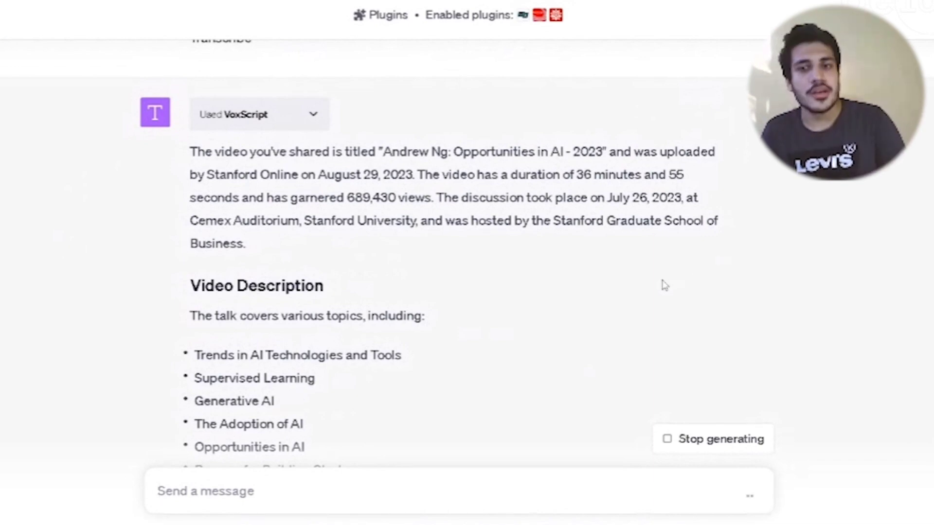
pyautogui.scroll(-5, 663, 284)
pyautogui.scroll(2, 250, 171)
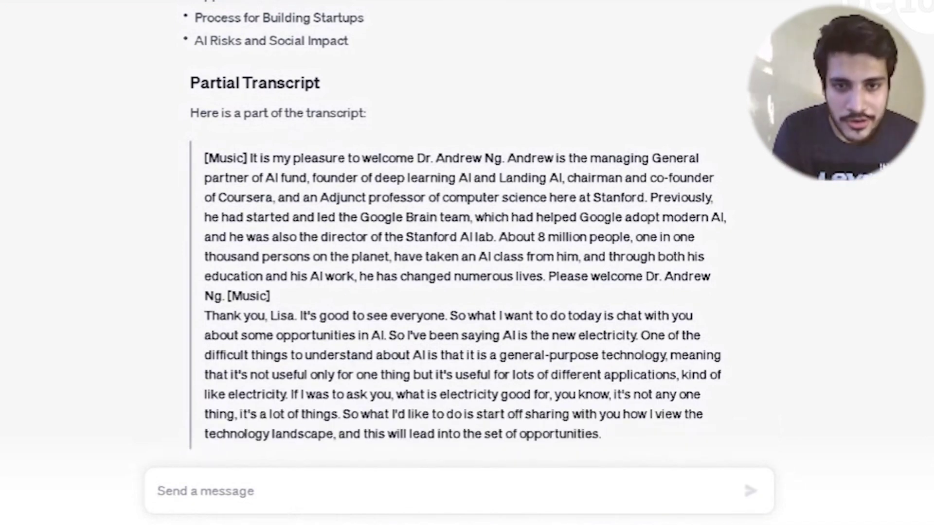
pyautogui.scroll(10, 264, 113)
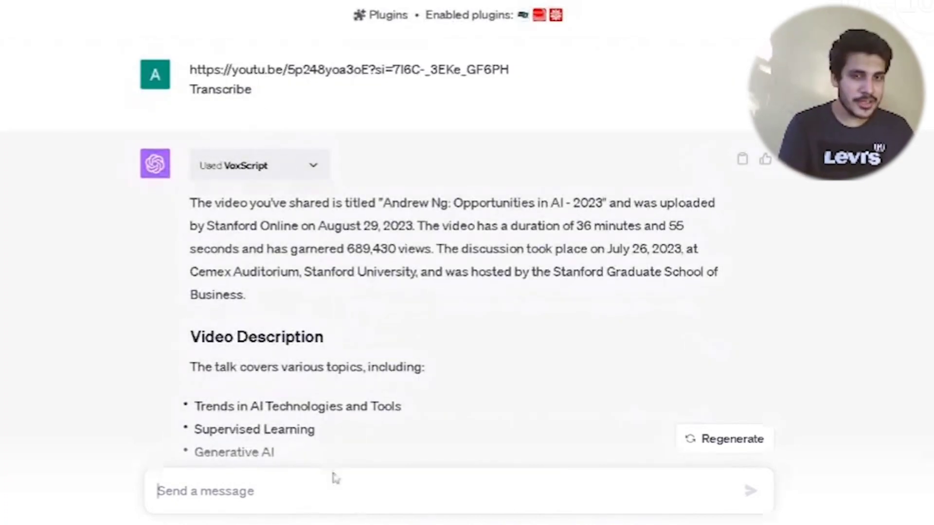
pyautogui.scroll(-2, 340, 299)
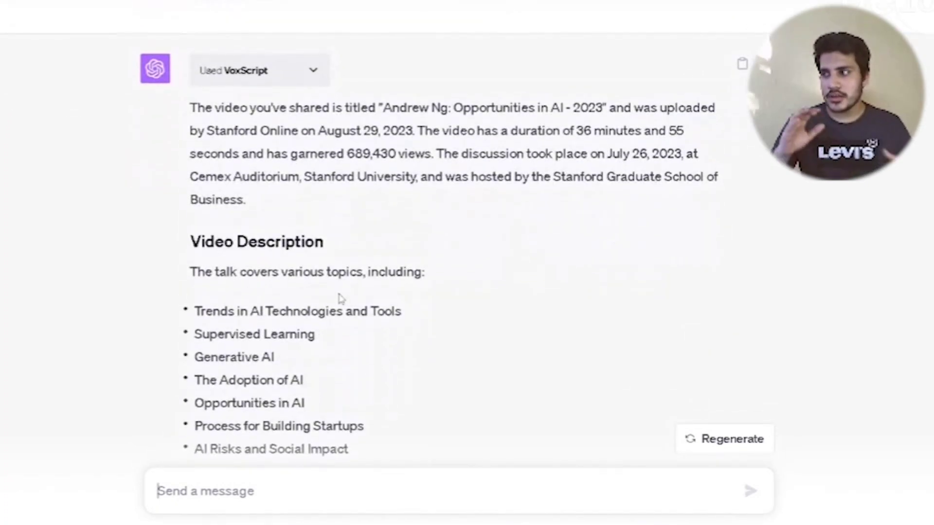
pyautogui.scroll(-4, 453, 243)
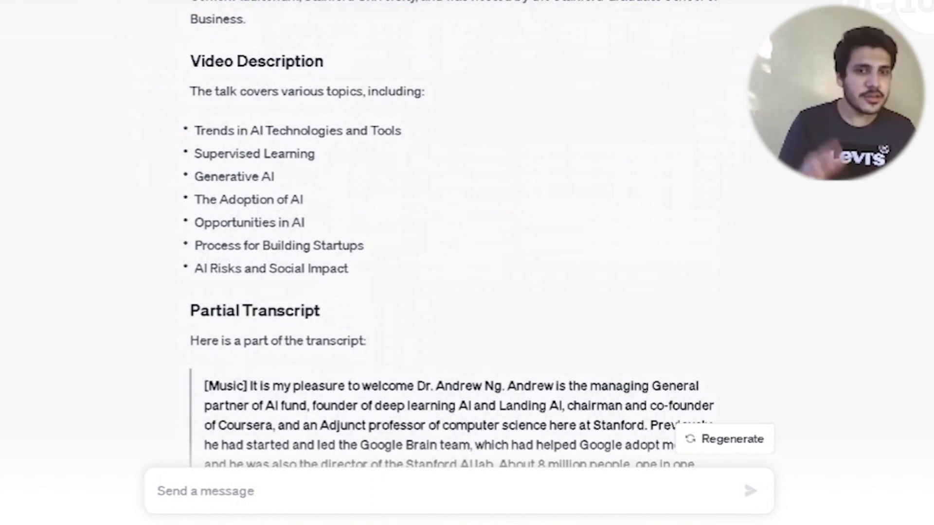
pyautogui.scroll(-1, 453, 234)
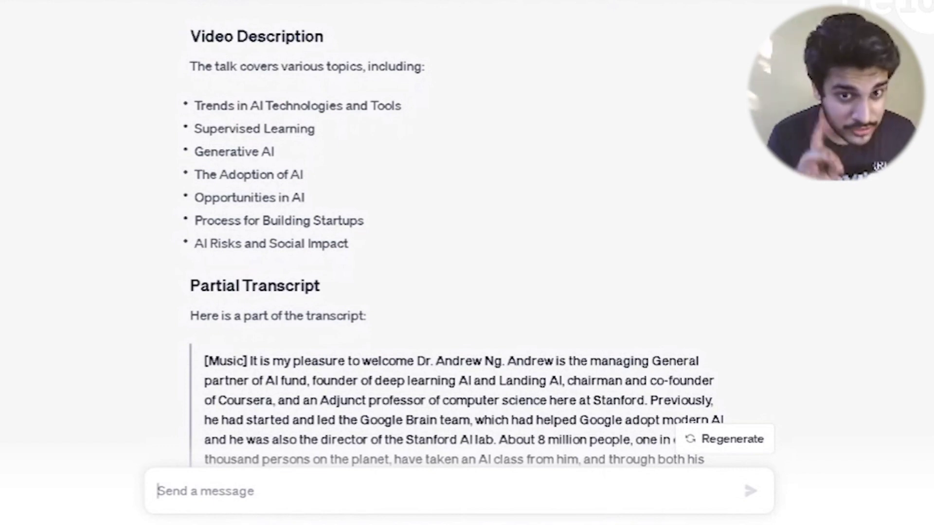
# - Start a new GPT-4 chat and replace the VoxScript and Wolfram plugins with WebPilot, keeping edX enabled
pyautogui.scroll(6, 320, 352)
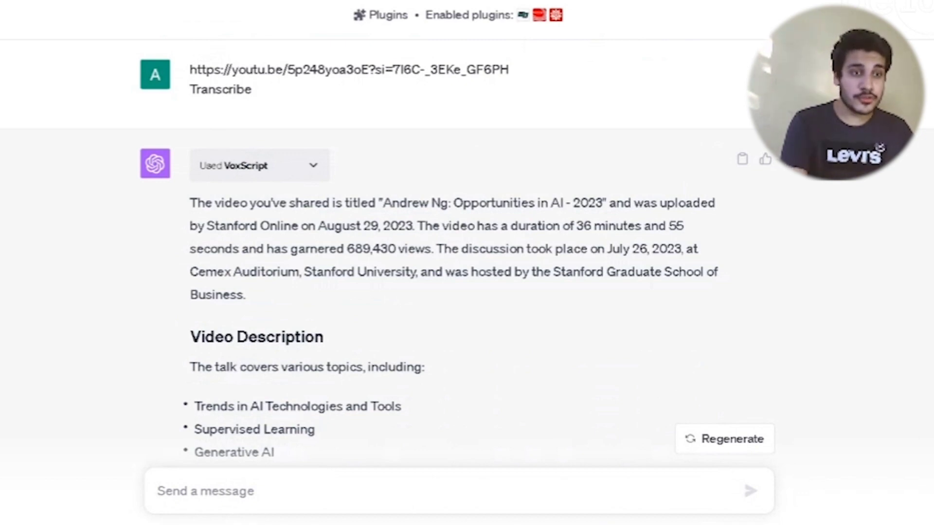
pyautogui.hotkey('ctrl', 'shift', 'o')
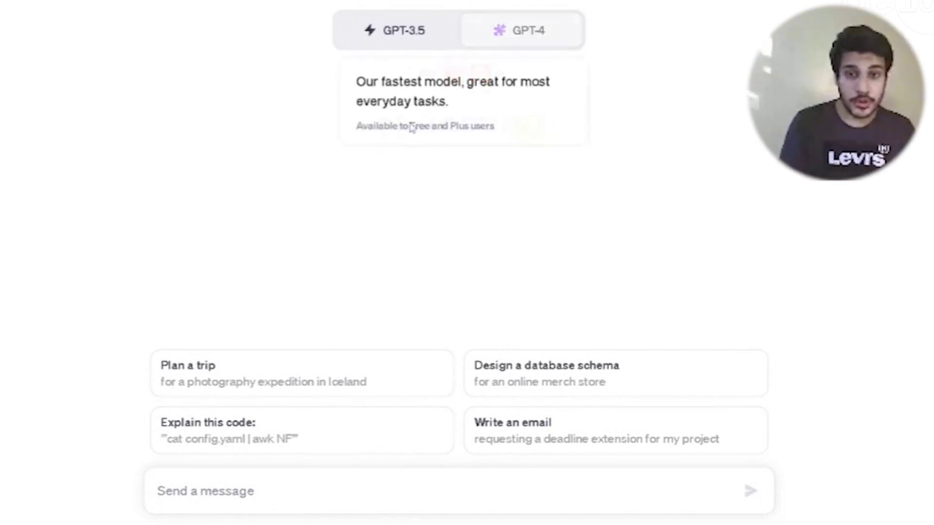
pyautogui.click(499, 76)
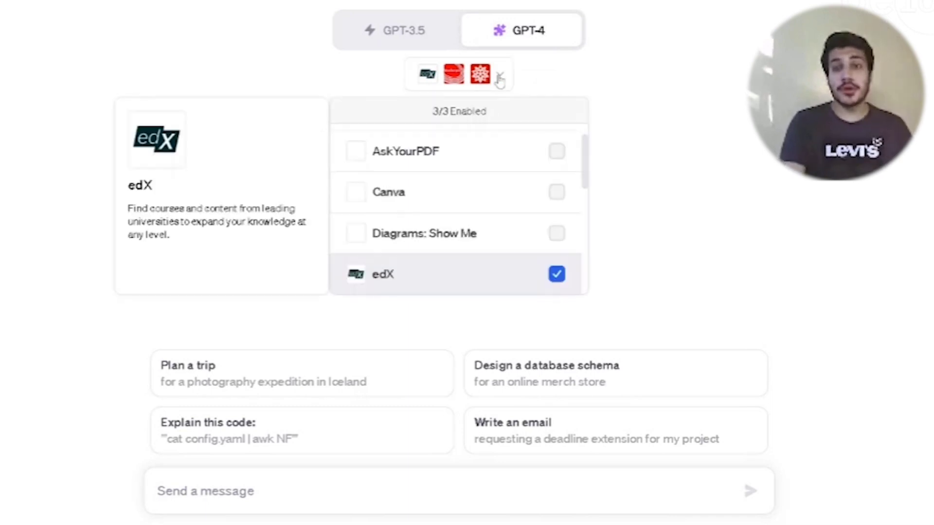
pyautogui.scroll(-3, 423, 188)
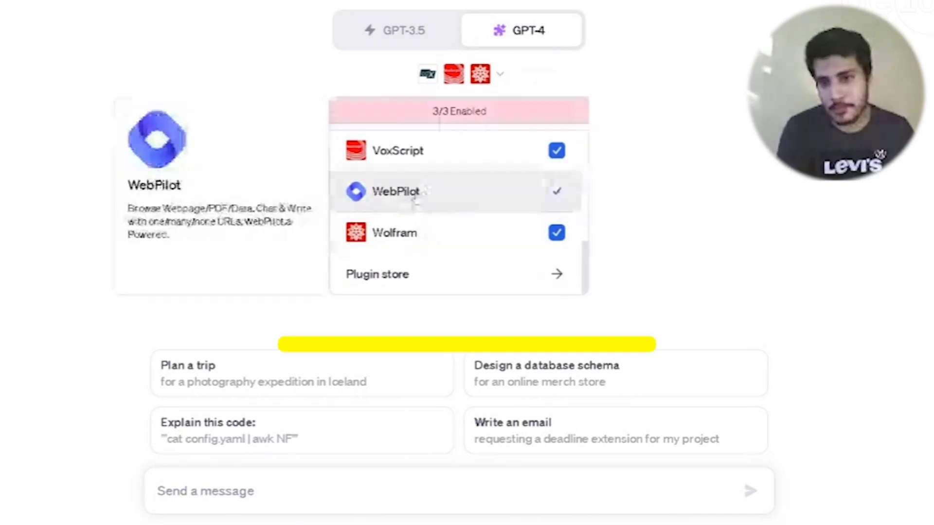
pyautogui.click(457, 185)
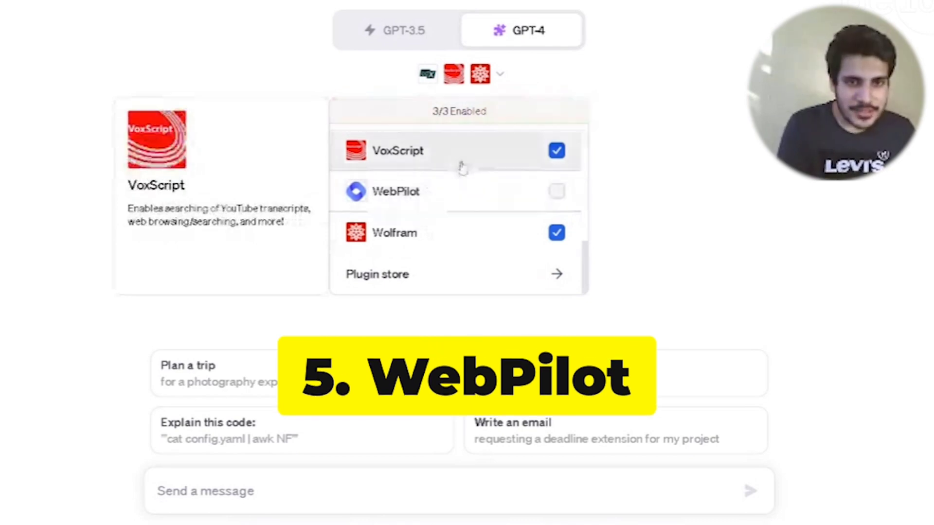
pyautogui.click(461, 167)
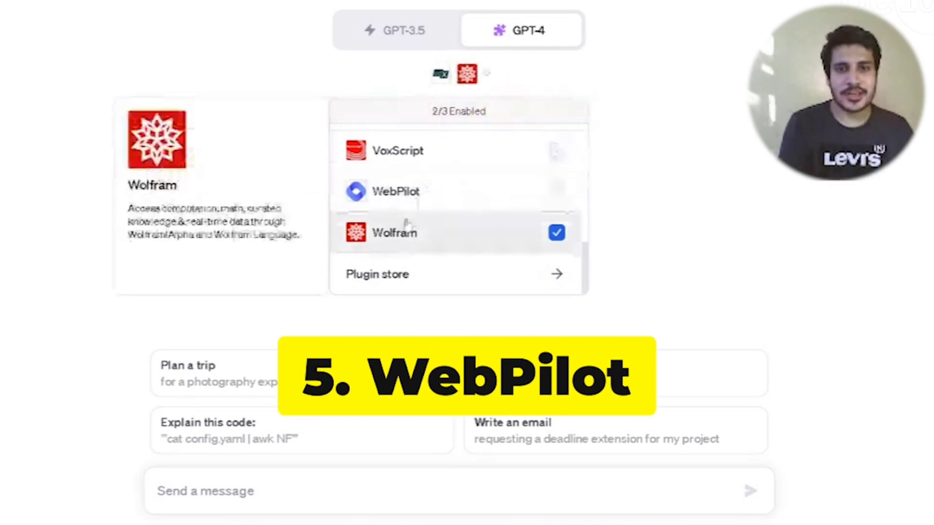
pyautogui.click(406, 191)
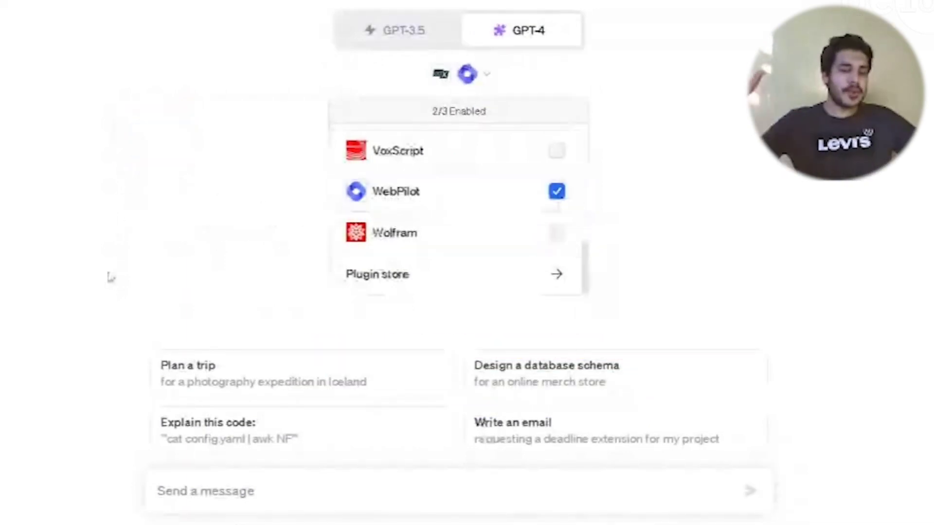
pyautogui.click(110, 277)
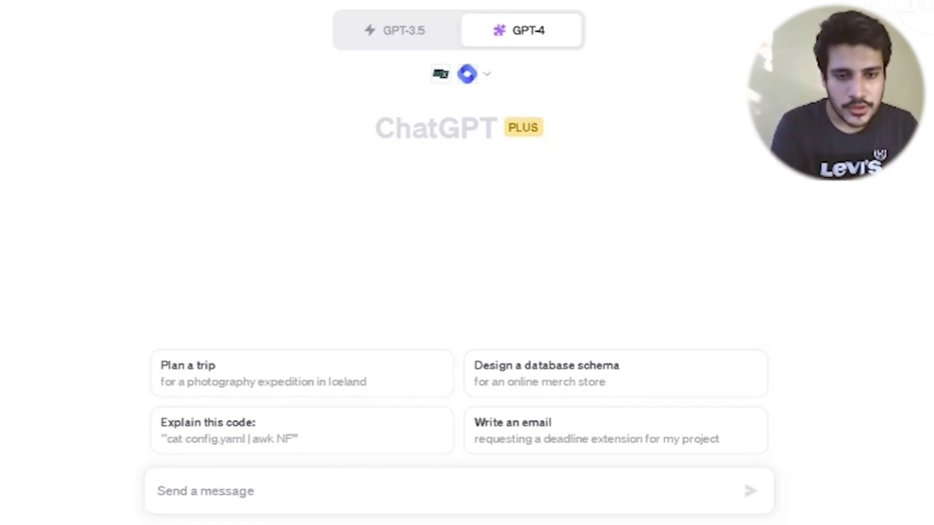
pyautogui.write('https://www.nationalgeographic.com/science/topic/our-solar-system')
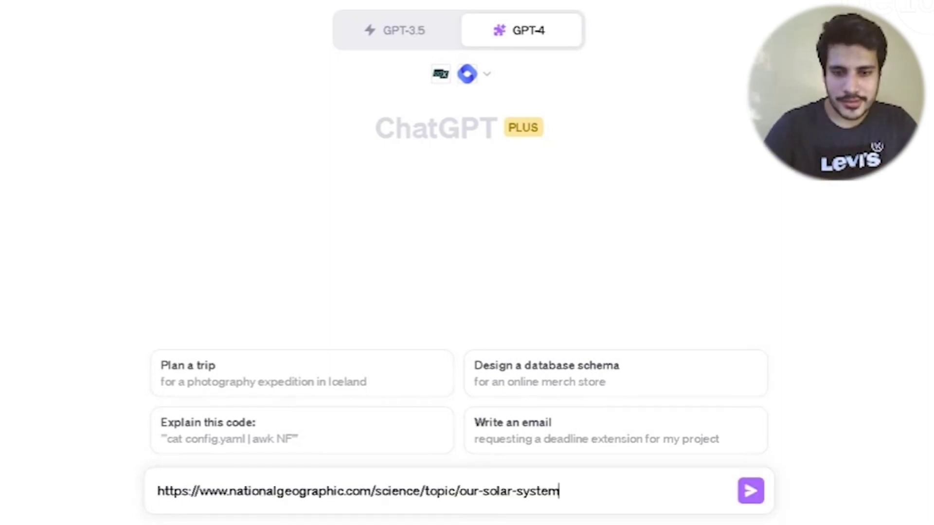
pyautogui.hotkey('shift', 'Return')
pyautogui.write('G')
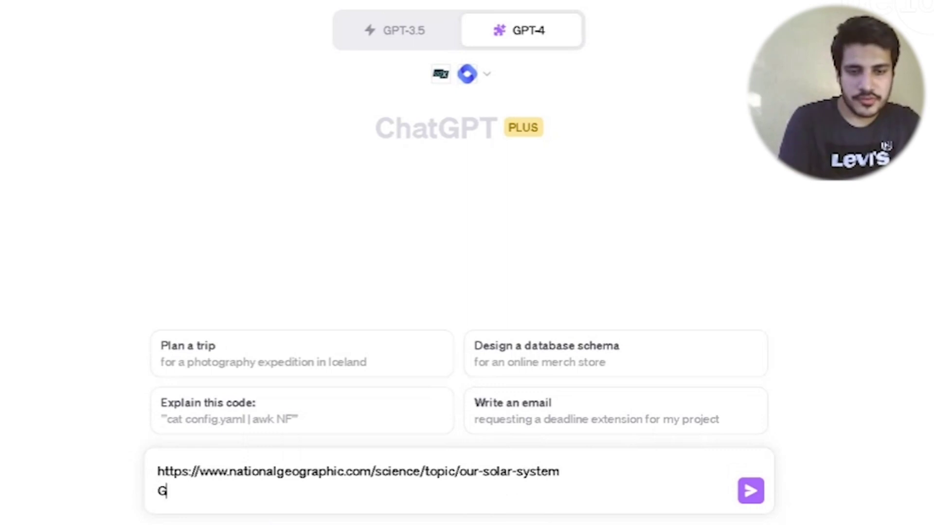
pyautogui.write('ive me a detailed summary')
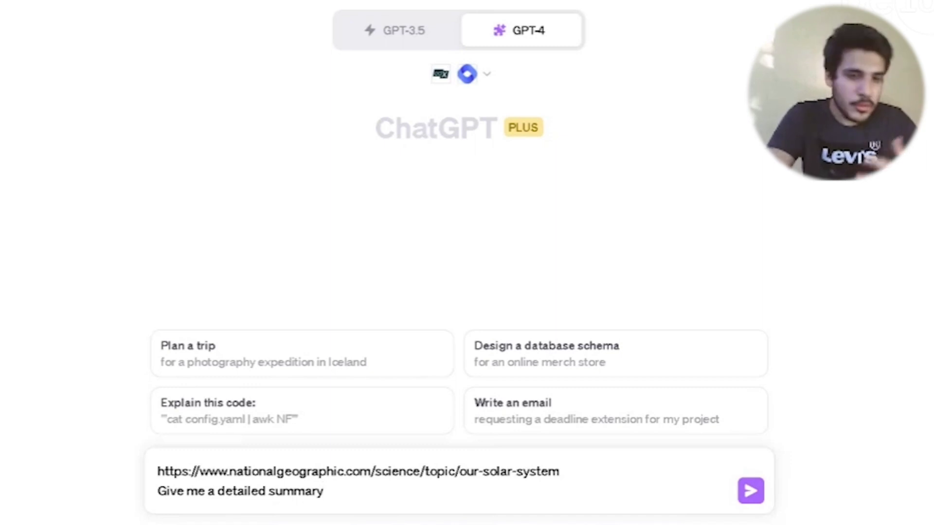
pyautogui.press('Return')
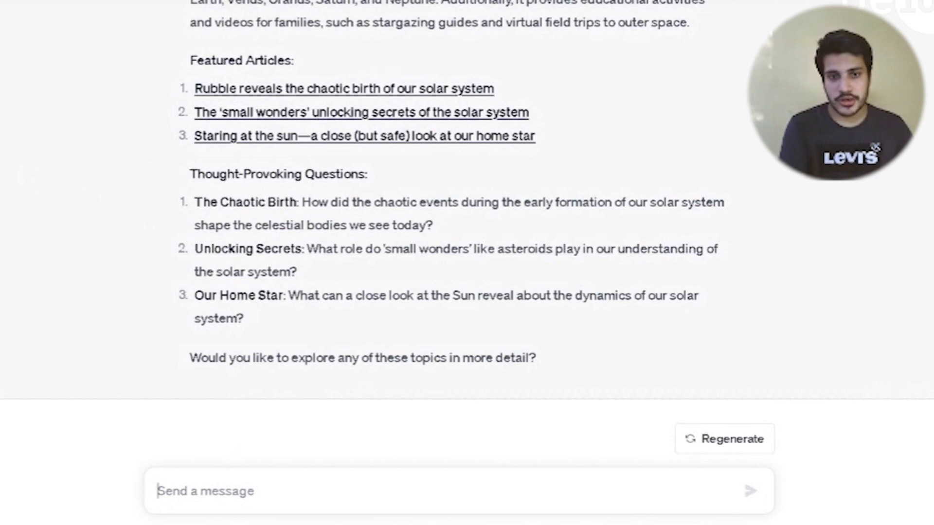
# - Reply to the follow-up question about exploring a topic in more detail with "Yes Our Home Star"
pyautogui.write('Ys')
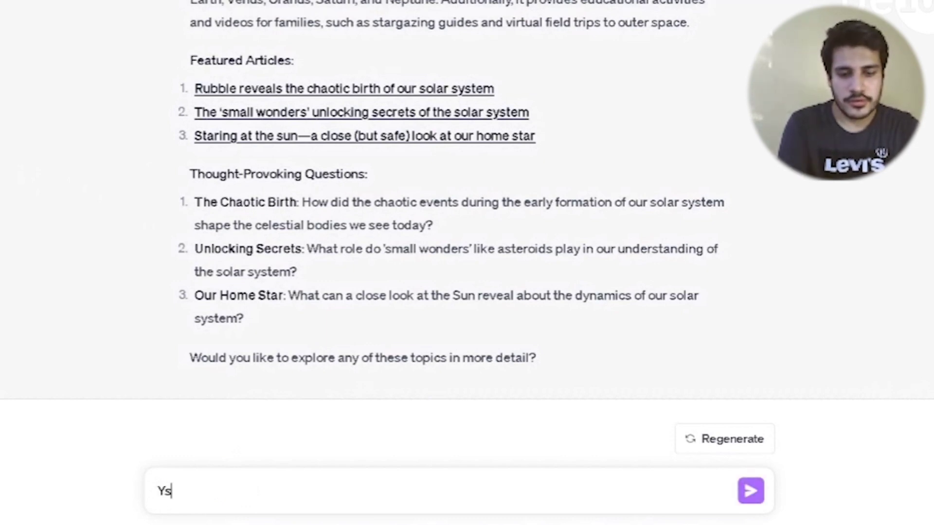
pyautogui.write(' ==')
pyautogui.press('BackSpace')
pyautogui.press('BackSpace')
pyautogui.press('BackSpace')
pyautogui.press('BackSpace')
pyautogui.write('es')
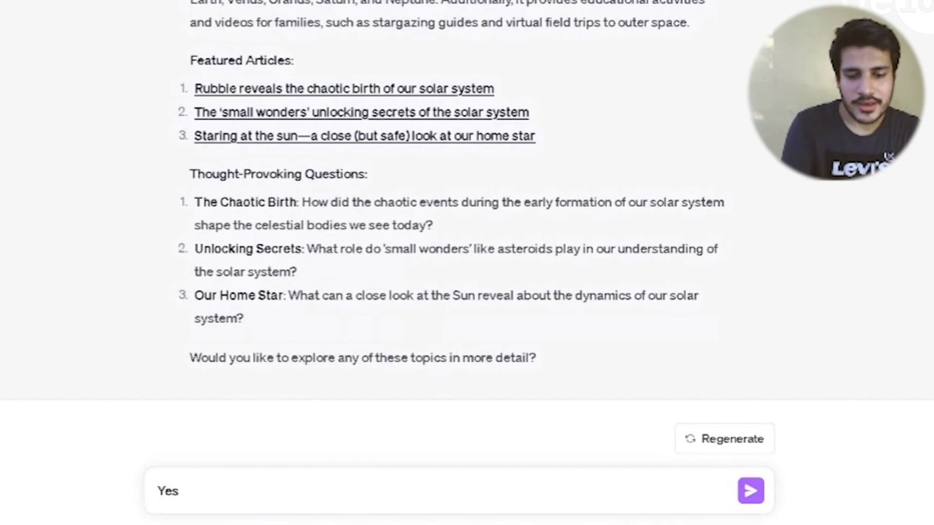
pyautogui.write(' Our H')
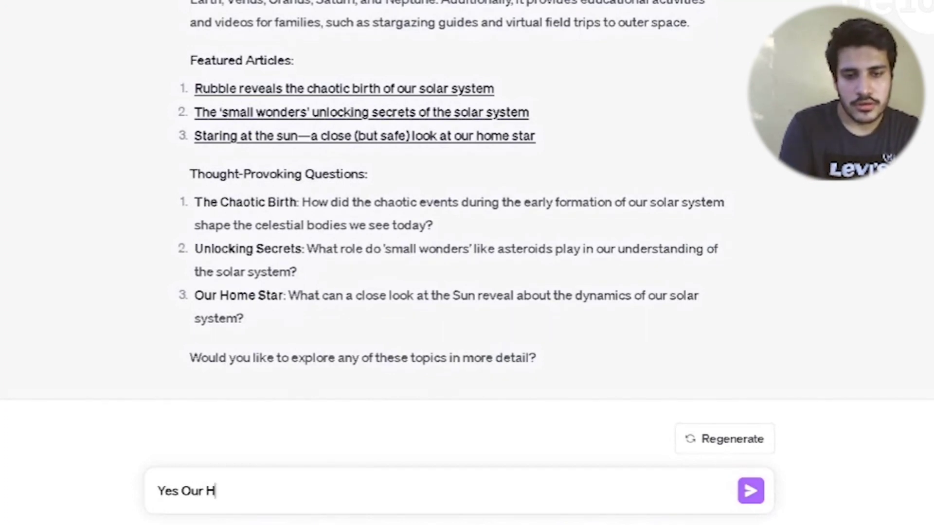
pyautogui.write('ome Star')
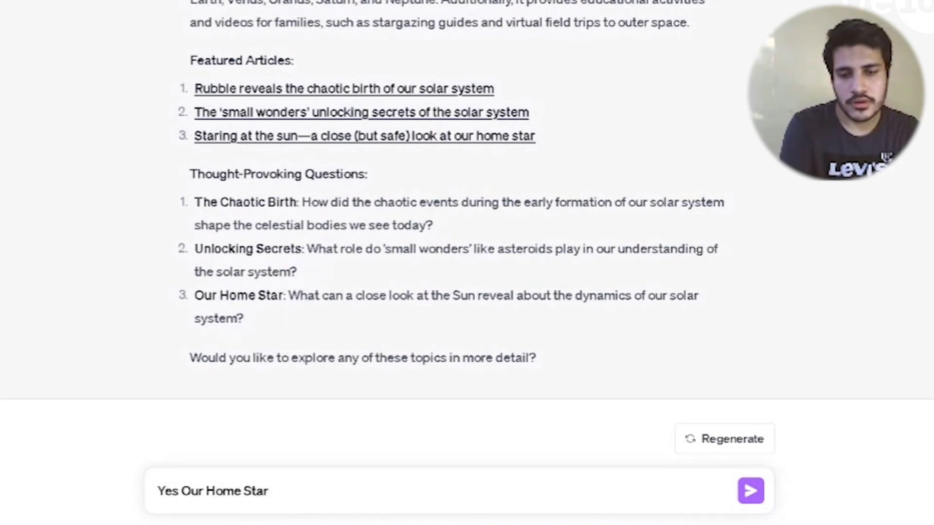
pyautogui.press('Return')
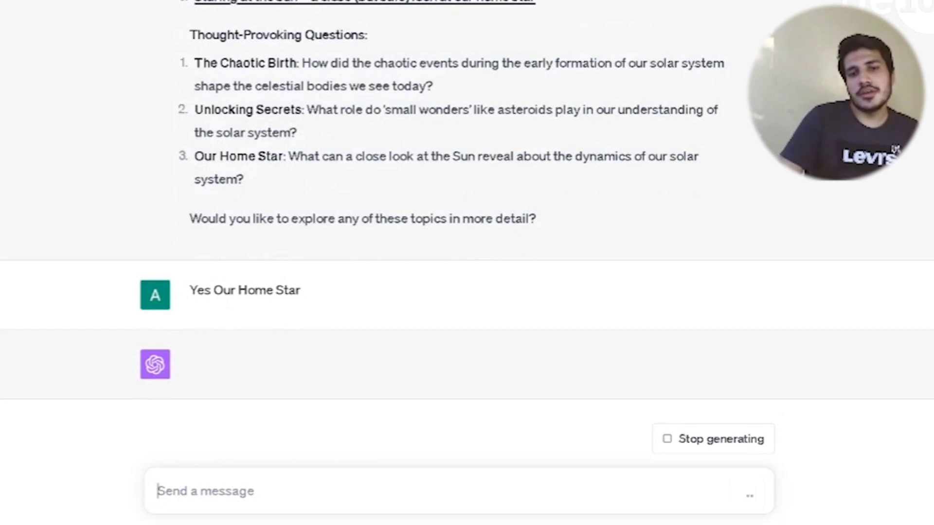